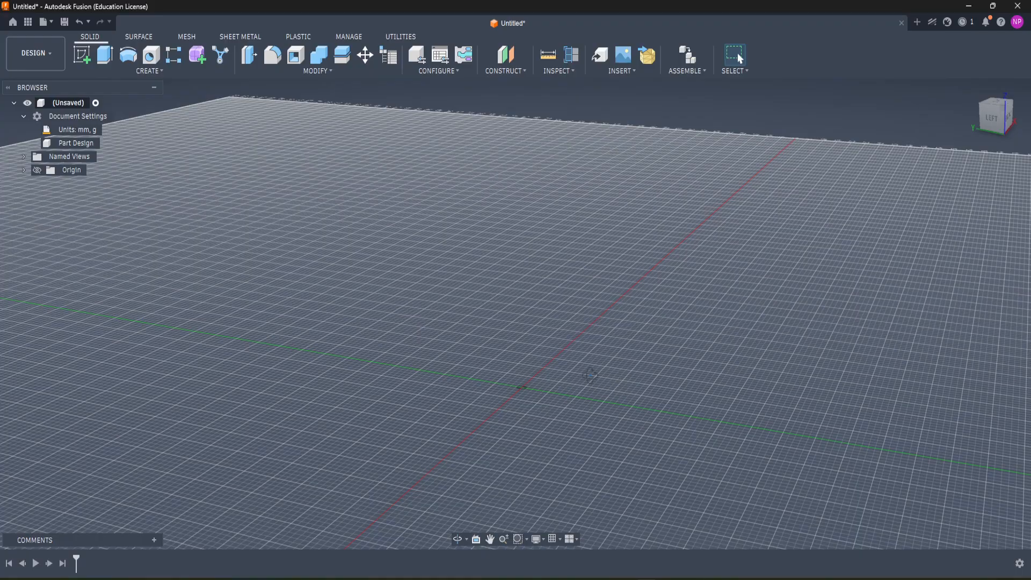
Step: Create a box on the horizontal origin plane from the origin, about 14 mm long, 20 mm wide and 20 mm high
{"action": "mouse_move", "coordinate": [596, 379]}
{"action": "middle_mouse_down", "text": "shift"}
{"action": "mouse_move", "coordinate": [571, 379]}
{"action": "mouse_move", "coordinate": [593, 390]}
{"action": "middle_mouse_up", "text": "shift"}
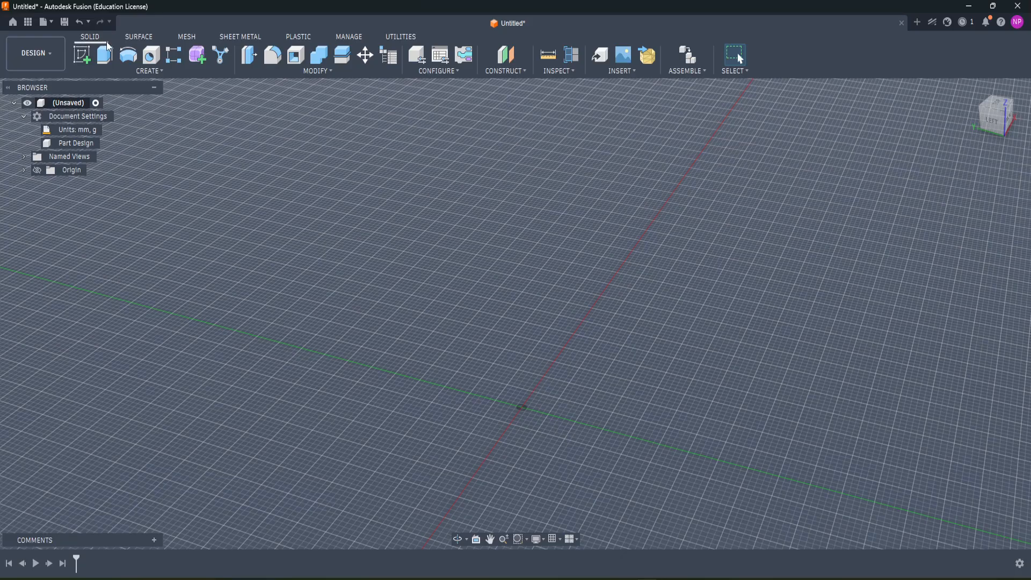
{"action": "left_click", "coordinate": [141, 71]}
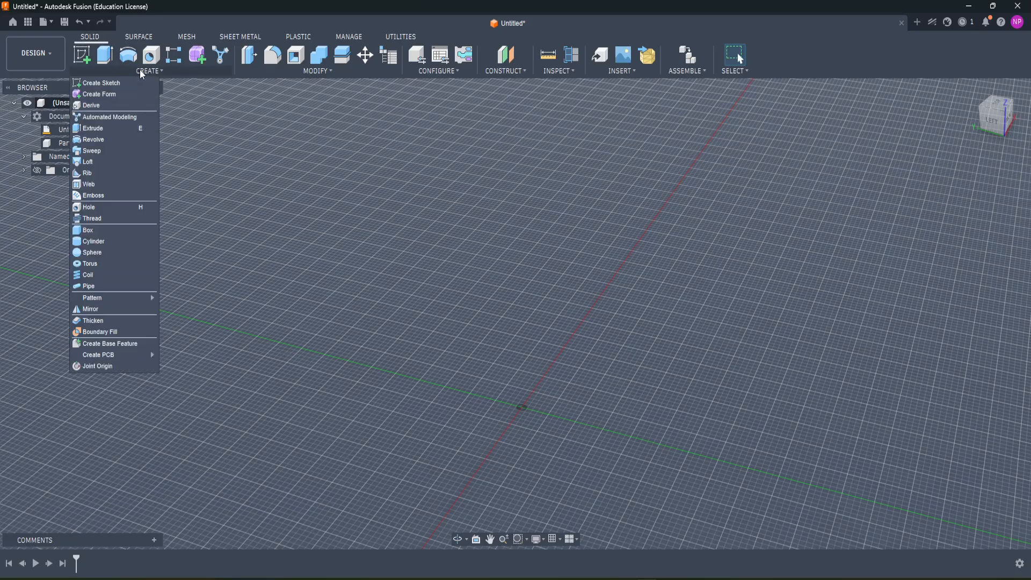
{"action": "left_click", "coordinate": [105, 228]}
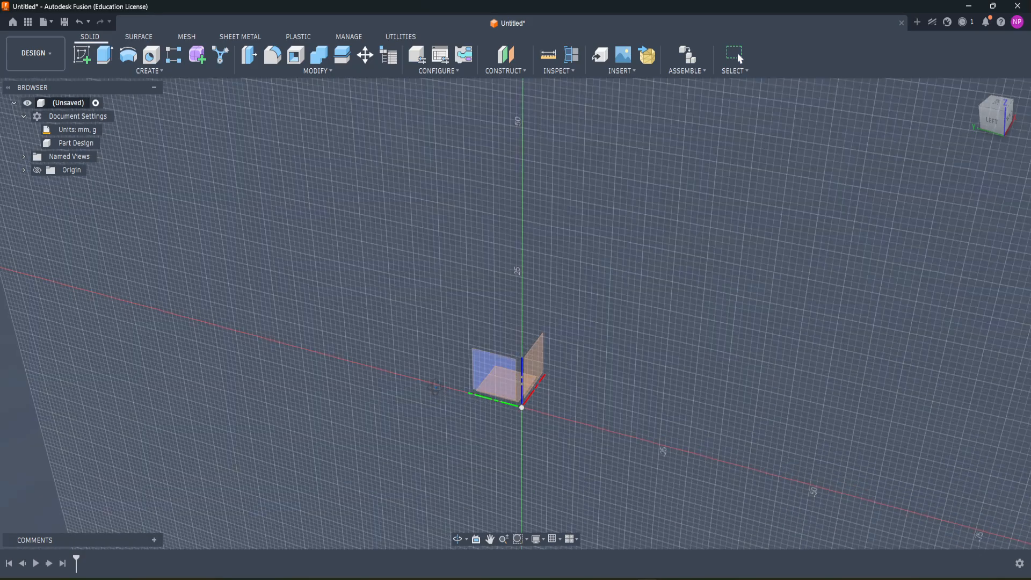
{"action": "middle_click_drag", "start_coordinate": [435, 388], "coordinate": [594, 362], "text": "shift"}
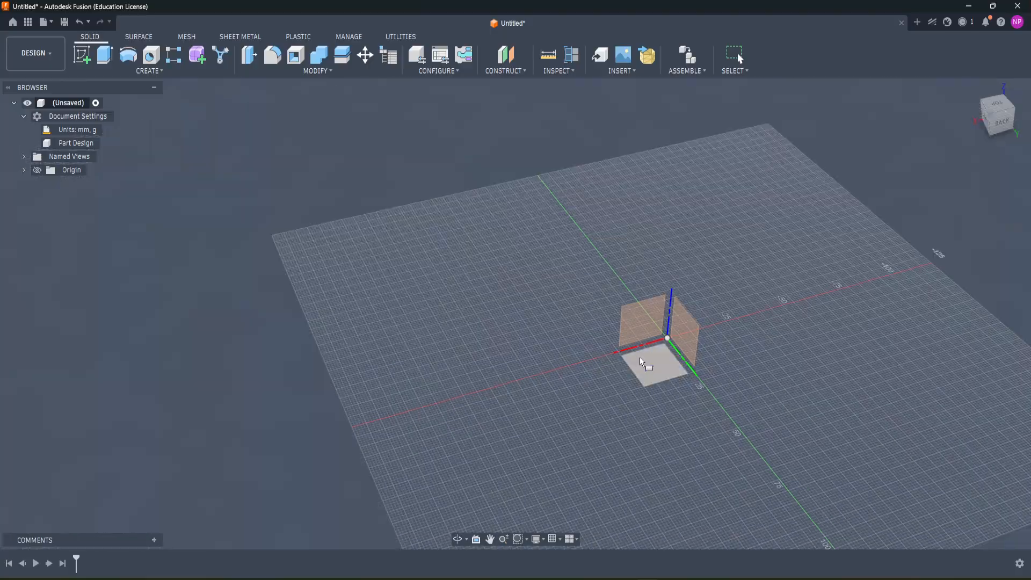
{"action": "left_click", "coordinate": [642, 365]}
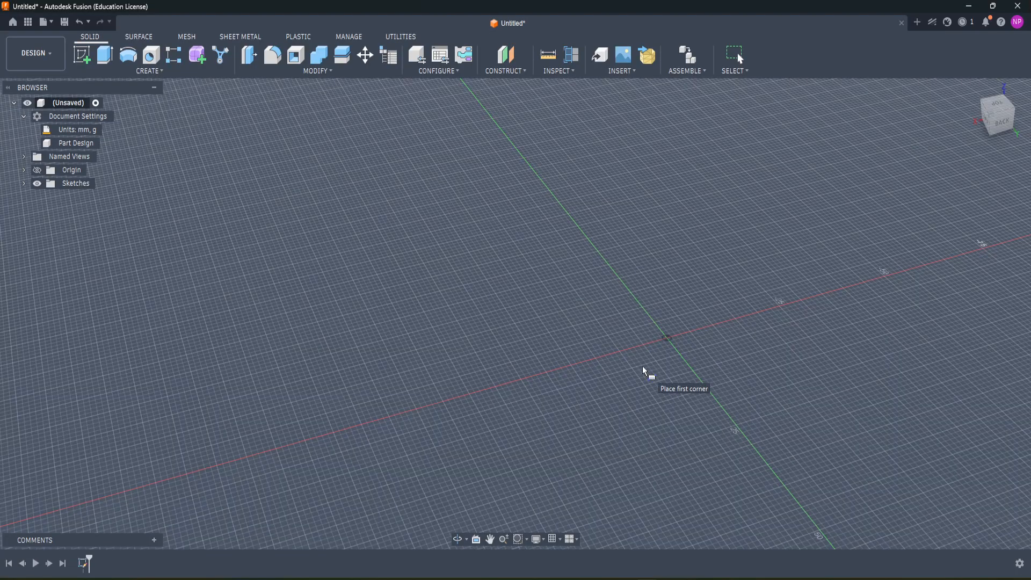
{"action": "left_click", "coordinate": [666, 340]}
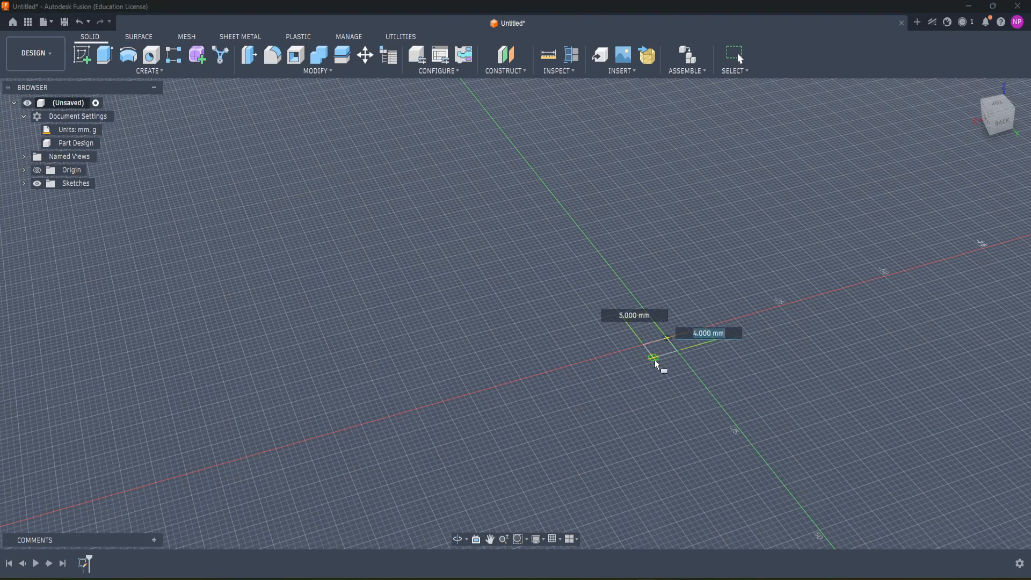
{"action": "type", "text": "20"}
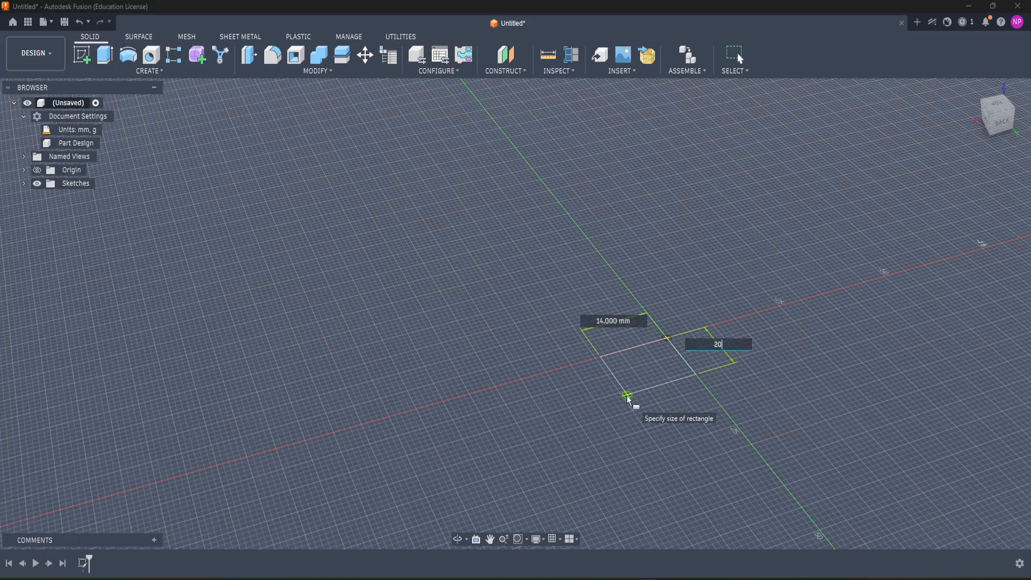
{"action": "left_click", "coordinate": [627, 398]}
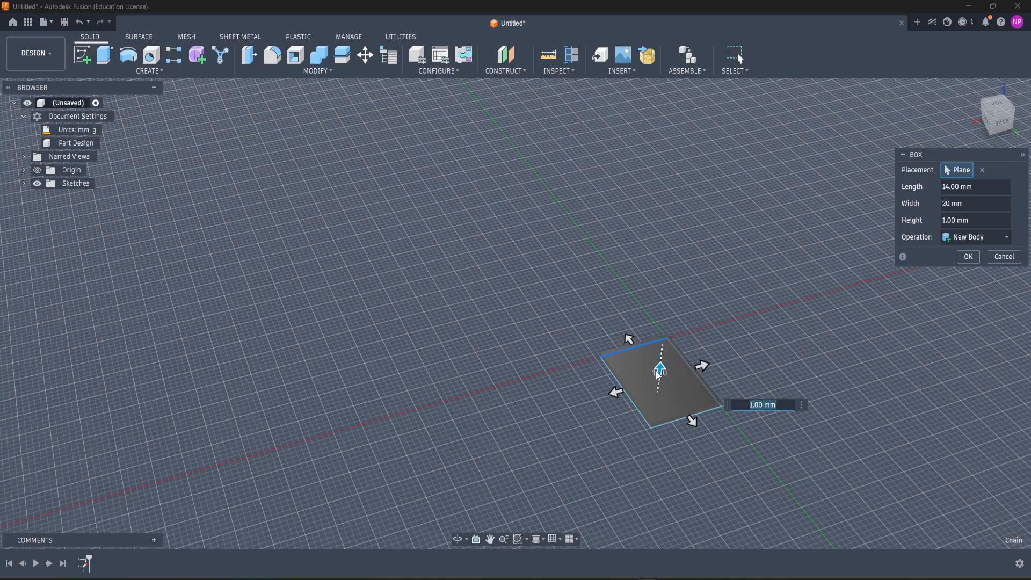
{"action": "type", "text": "20"}
{"action": "key", "text": "Return"}
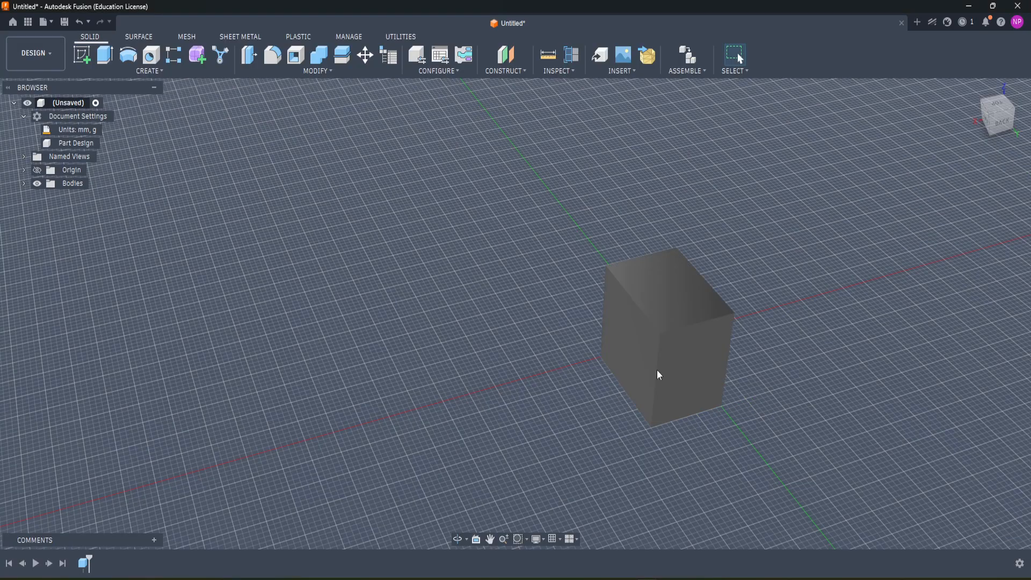
Step: Join a cylinder about 14.1 mm in diameter and 10.7 mm long to the box's right side face
{"action": "middle_click_drag", "start_coordinate": [536, 410], "coordinate": [623, 435], "text": "shift"}
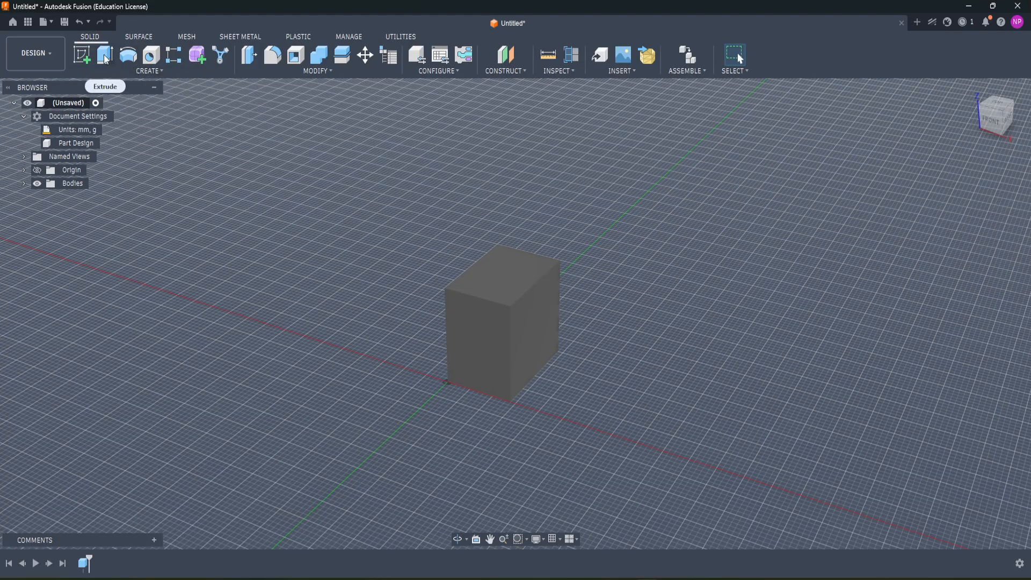
{"action": "left_click", "coordinate": [95, 70]}
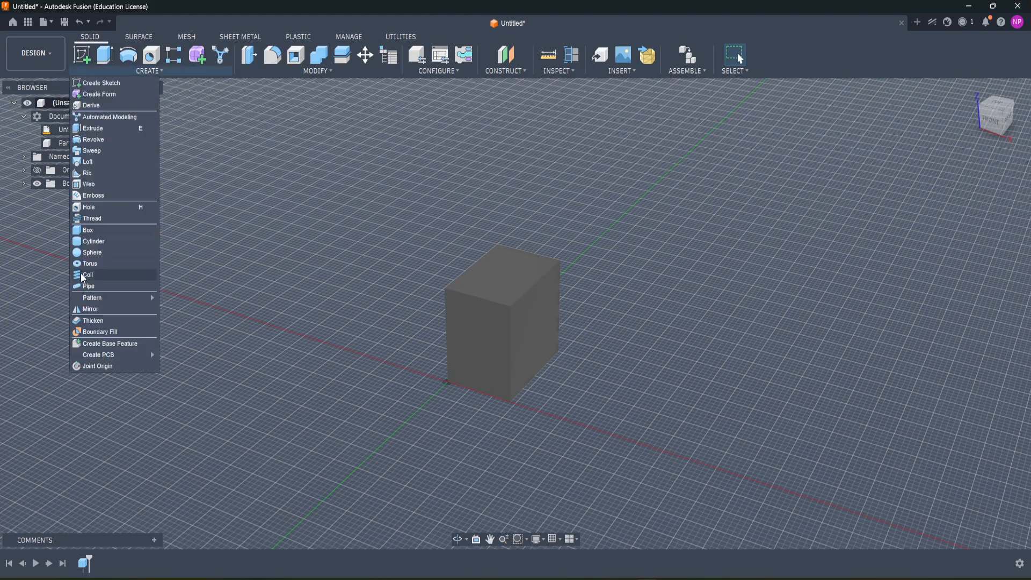
{"action": "left_click", "coordinate": [90, 241]}
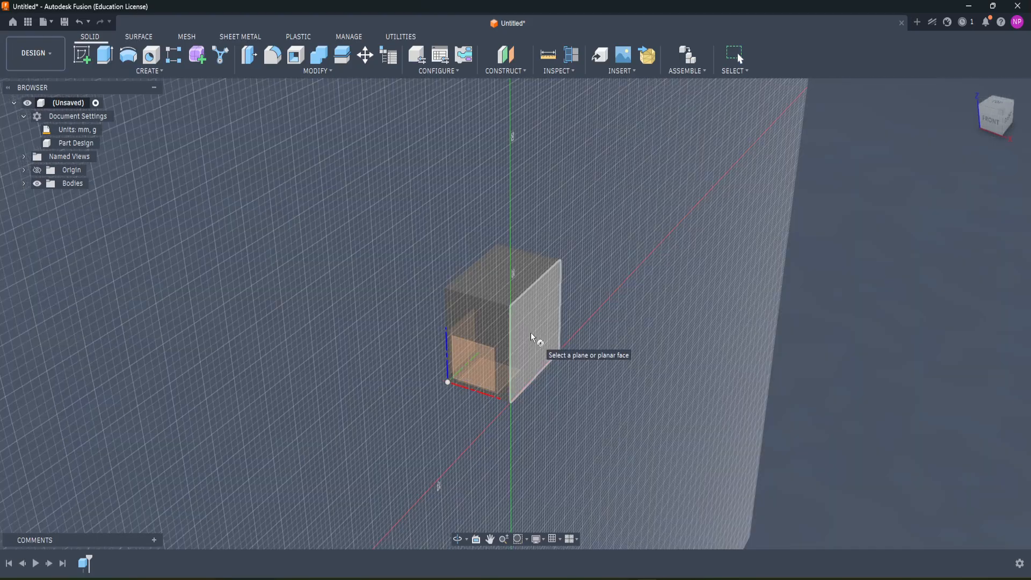
{"action": "left_click", "coordinate": [531, 333]}
{"action": "left_click", "coordinate": [540, 321]}
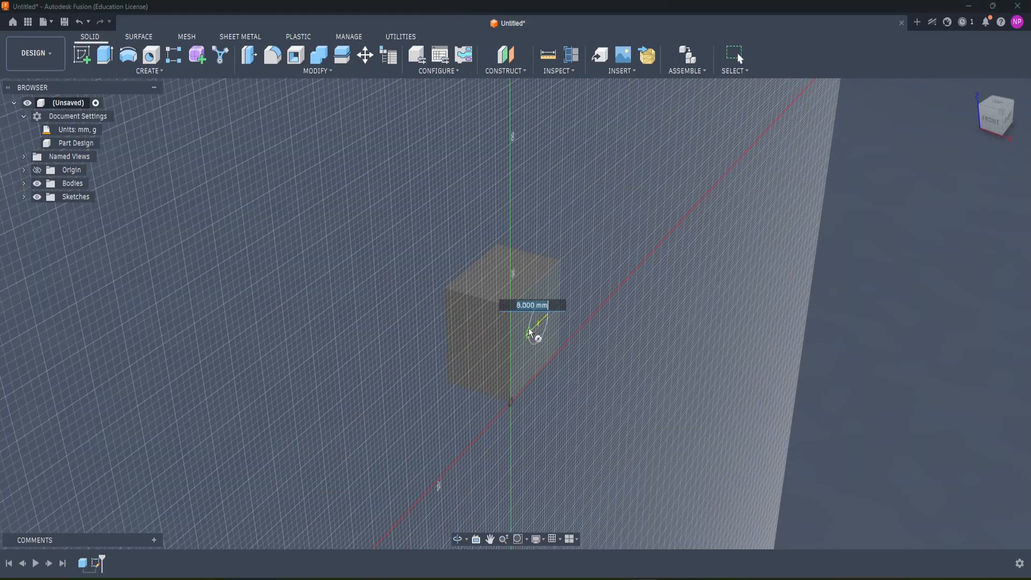
{"action": "left_click", "coordinate": [531, 332]}
{"action": "left_click_drag", "start_coordinate": [555, 325], "coordinate": [610, 342]}
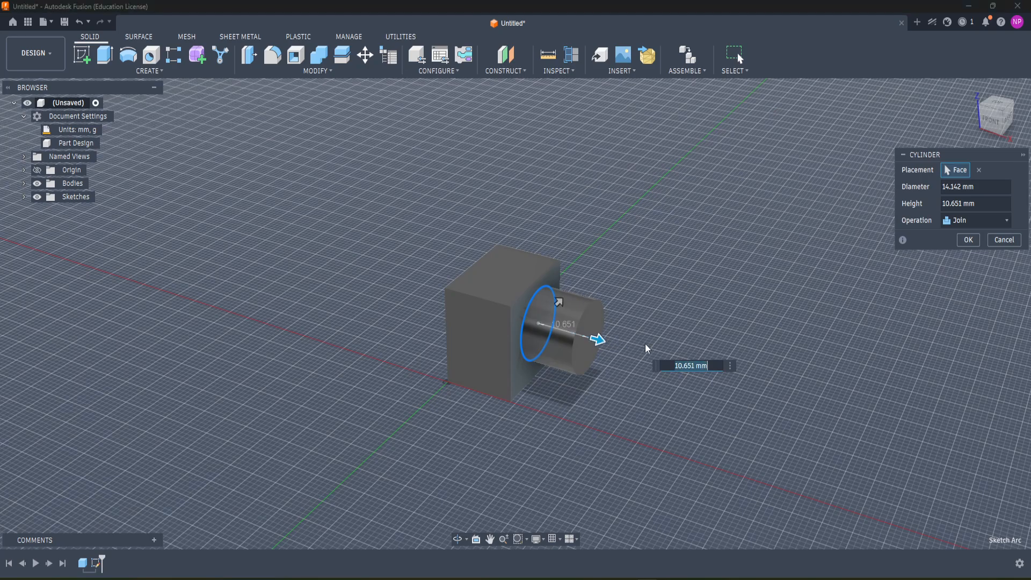
{"action": "key", "text": "Return"}
Step: Cut a cylinder about 9.7 mm in diameter and 23.2 mm deep from the box's front face, centred at the midpoint of its right vertical edge
{"action": "middle_click_drag", "start_coordinate": [645, 308], "coordinate": [431, 295], "text": "shift"}
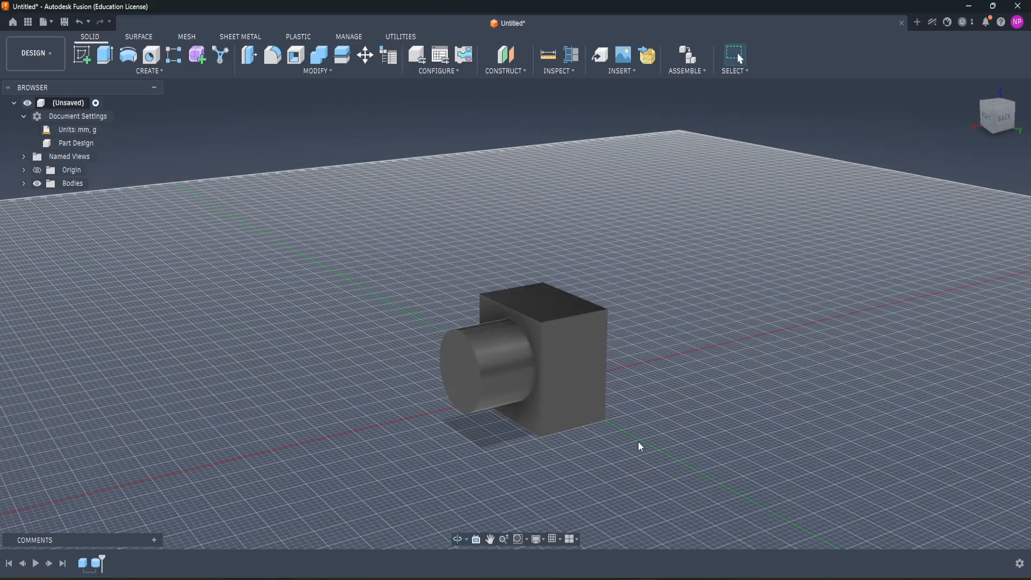
{"action": "left_click_drag", "start_coordinate": [638, 442], "coordinate": [394, 178]}
{"action": "left_click", "coordinate": [739, 299]}
{"action": "middle_click_drag", "start_coordinate": [613, 281], "coordinate": [574, 245], "text": "shift"}
{"action": "scroll", "coordinate": [429, 325], "scroll_direction": "up", "scroll_amount": 5}
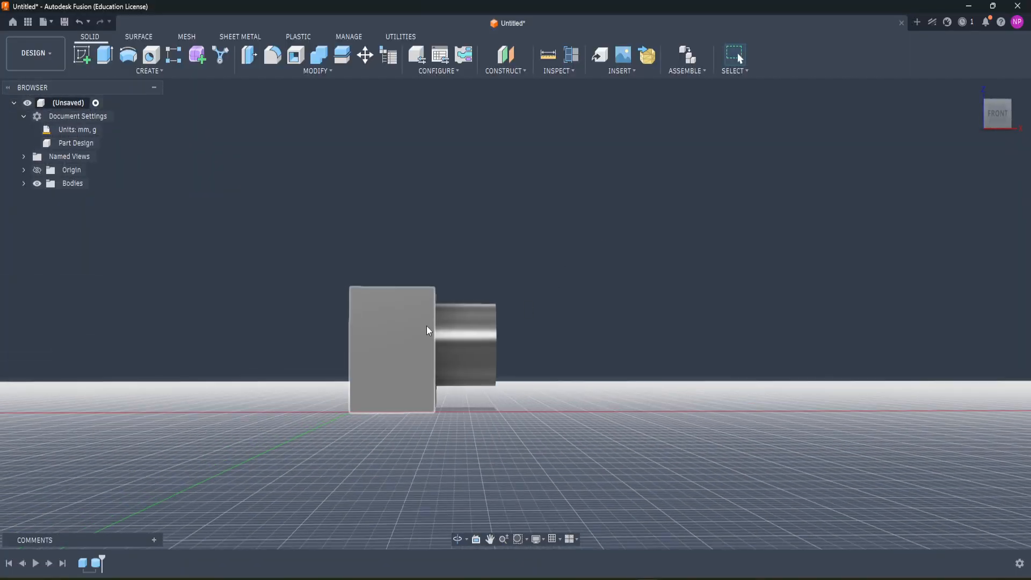
{"action": "middle_click_drag", "start_coordinate": [440, 234], "coordinate": [441, 258]}
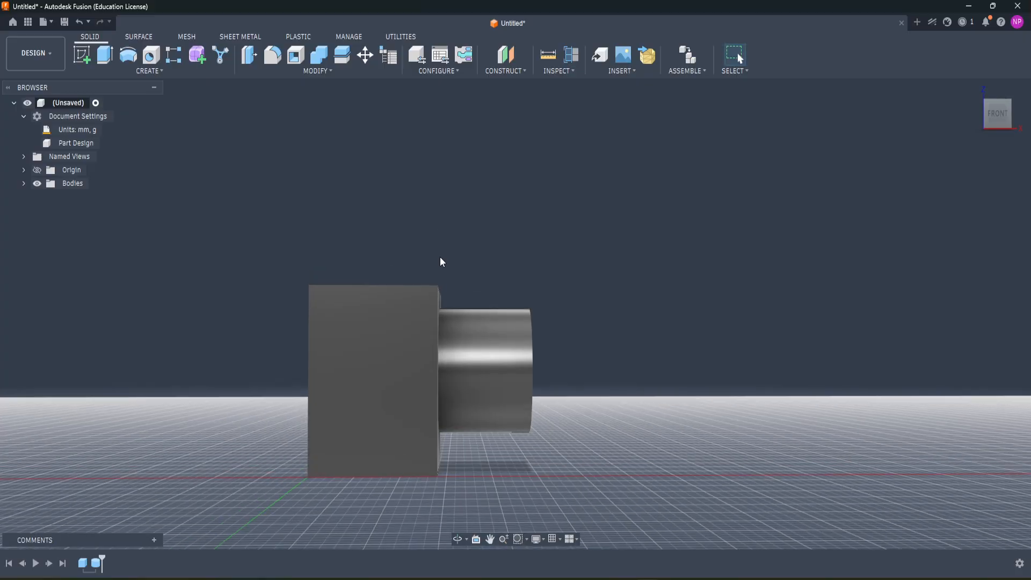
{"action": "left_click", "coordinate": [998, 115]}
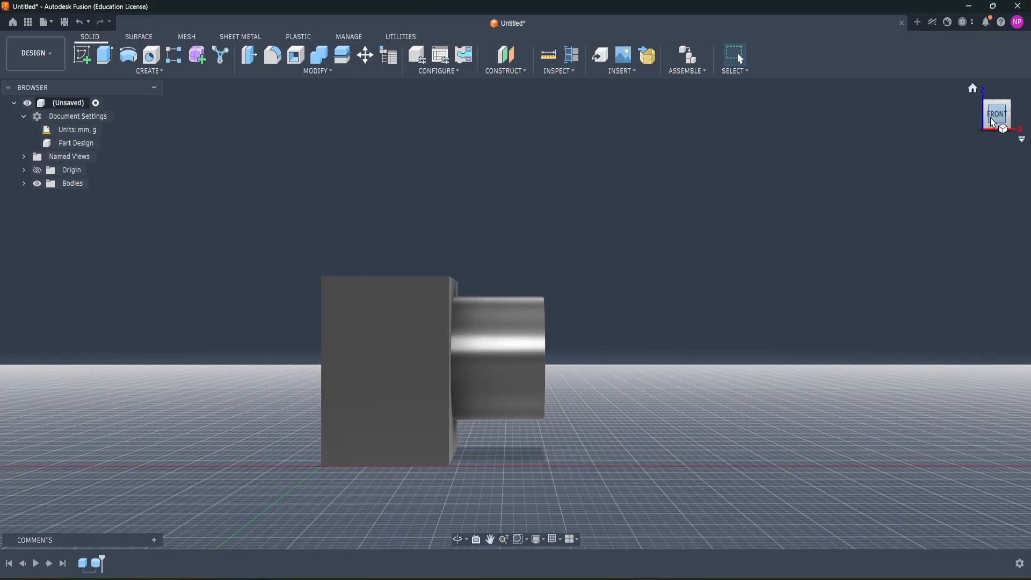
{"action": "left_click", "coordinate": [150, 70]}
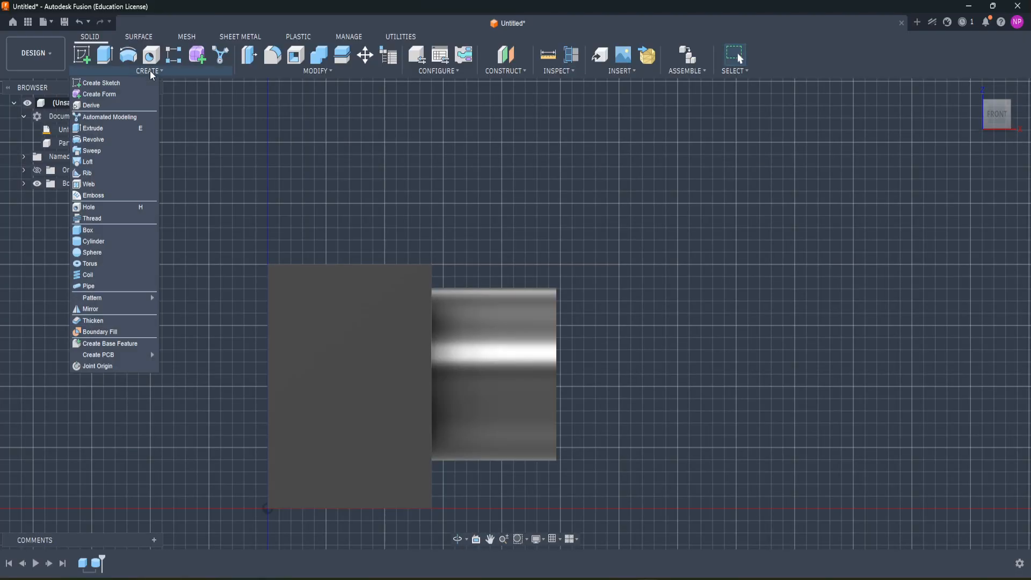
{"action": "left_click", "coordinate": [95, 243]}
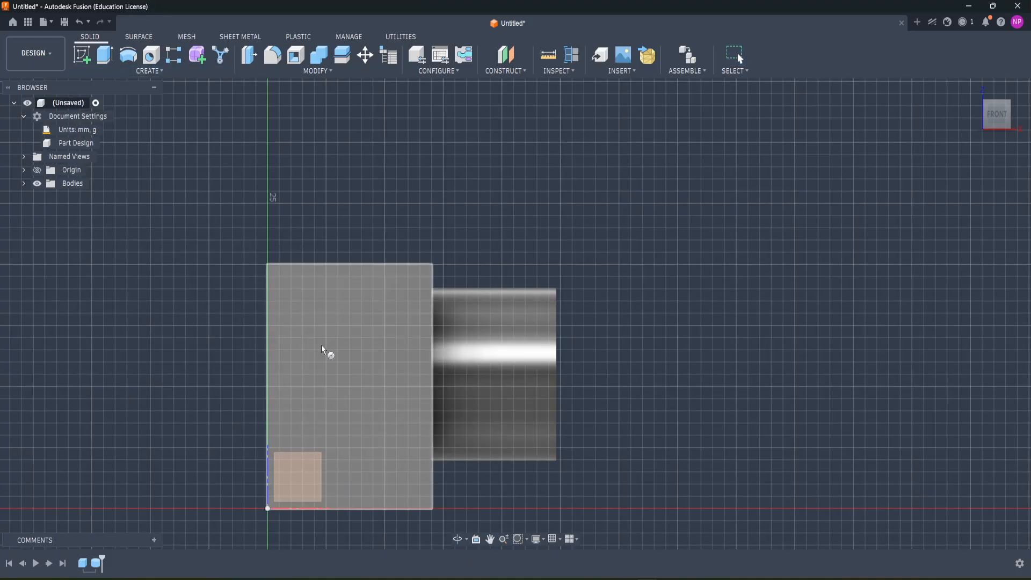
{"action": "left_click", "coordinate": [353, 383]}
{"action": "left_click", "coordinate": [433, 375]}
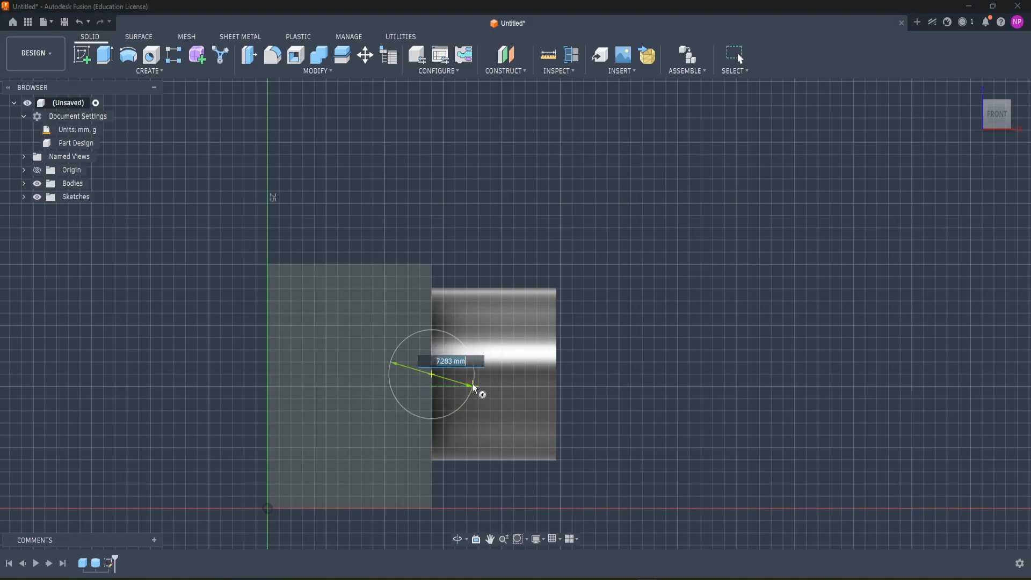
{"action": "left_click", "coordinate": [487, 391]}
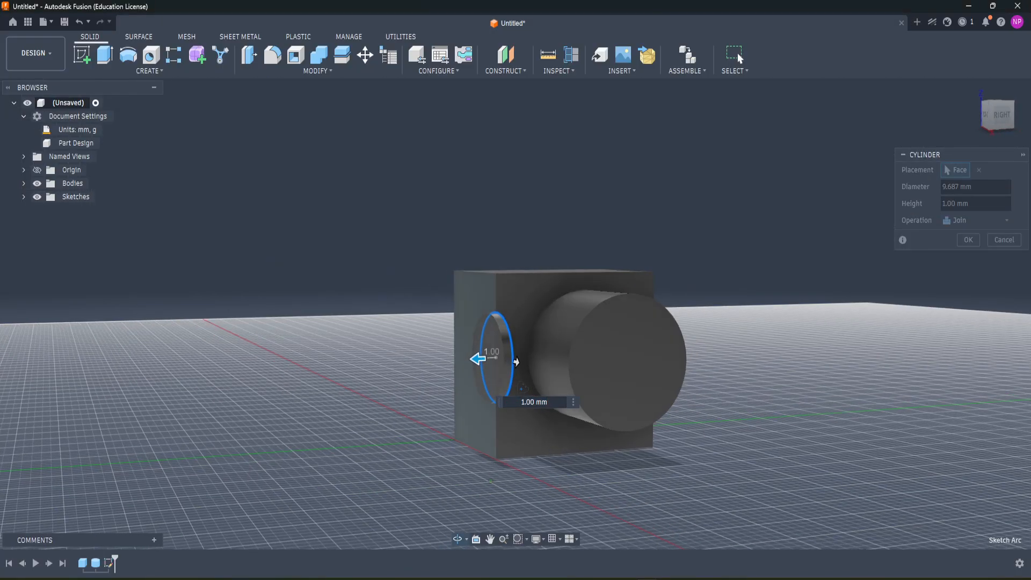
{"action": "left_click_drag", "start_coordinate": [496, 358], "coordinate": [718, 353]}
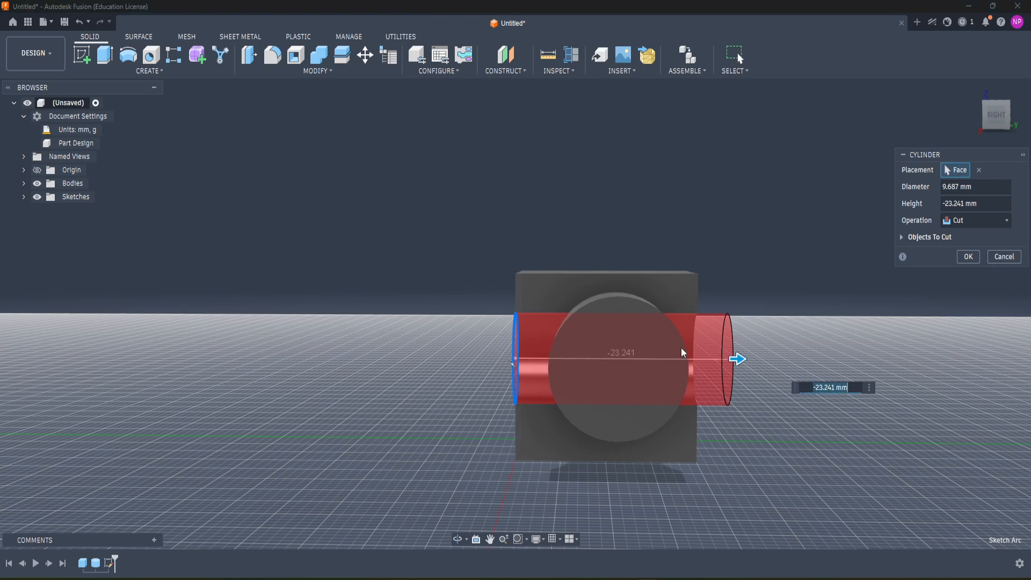
{"action": "key", "text": "Return"}
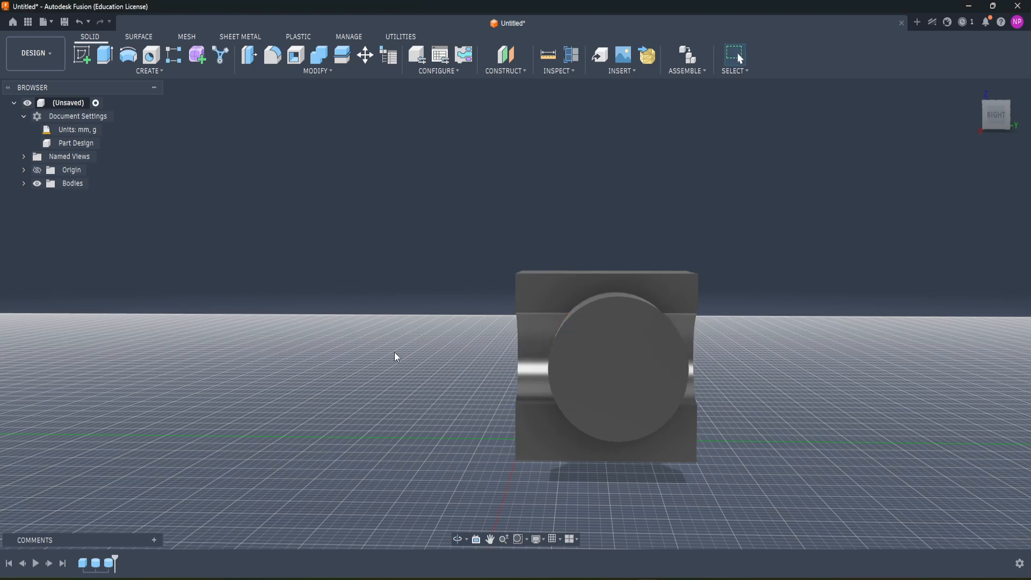
Step: Inspect the cylindrical cut through the box and joined cylinder from several angles and undo it
{"action": "middle_click_drag", "start_coordinate": [394, 353], "coordinate": [488, 332], "text": "shift"}
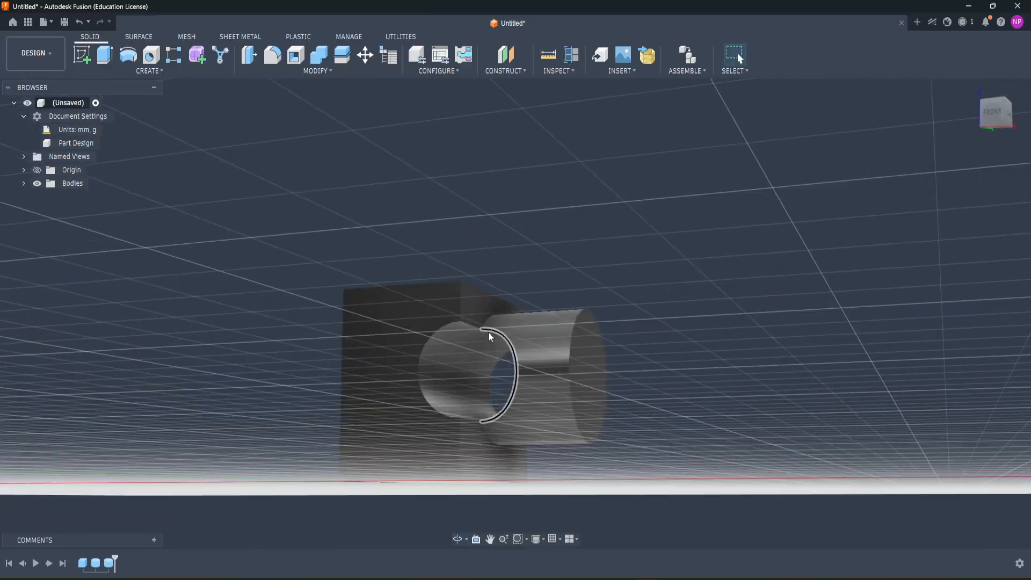
{"action": "scroll", "coordinate": [488, 332], "scroll_direction": "up", "scroll_amount": 5}
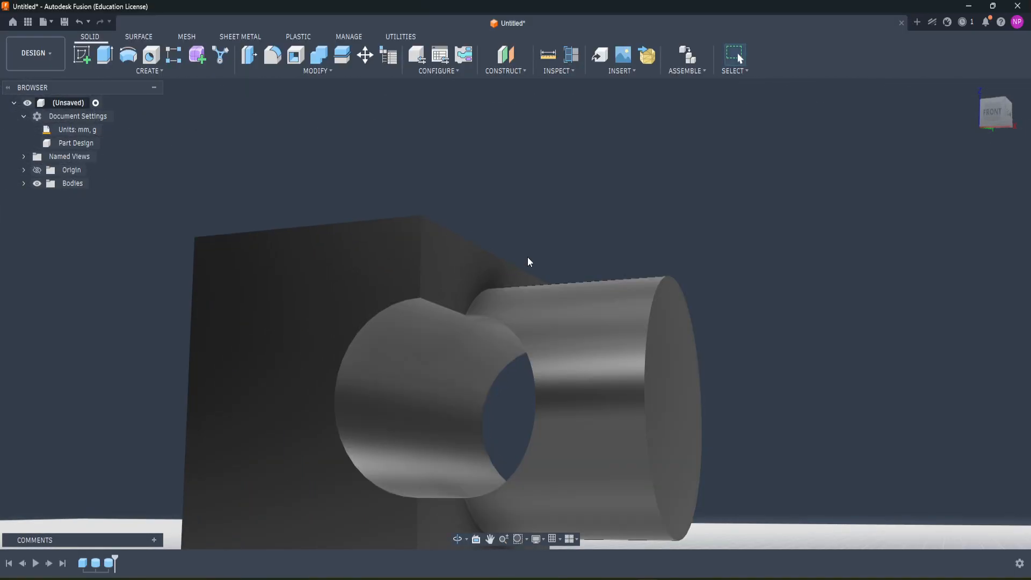
{"action": "mouse_move", "coordinate": [592, 230]}
{"action": "middle_mouse_down", "text": "shift"}
{"action": "mouse_move", "coordinate": [612, 239]}
{"action": "mouse_move", "coordinate": [580, 246]}
{"action": "mouse_move", "coordinate": [612, 260]}
{"action": "mouse_move", "coordinate": [603, 244]}
{"action": "middle_mouse_up", "text": "shift"}
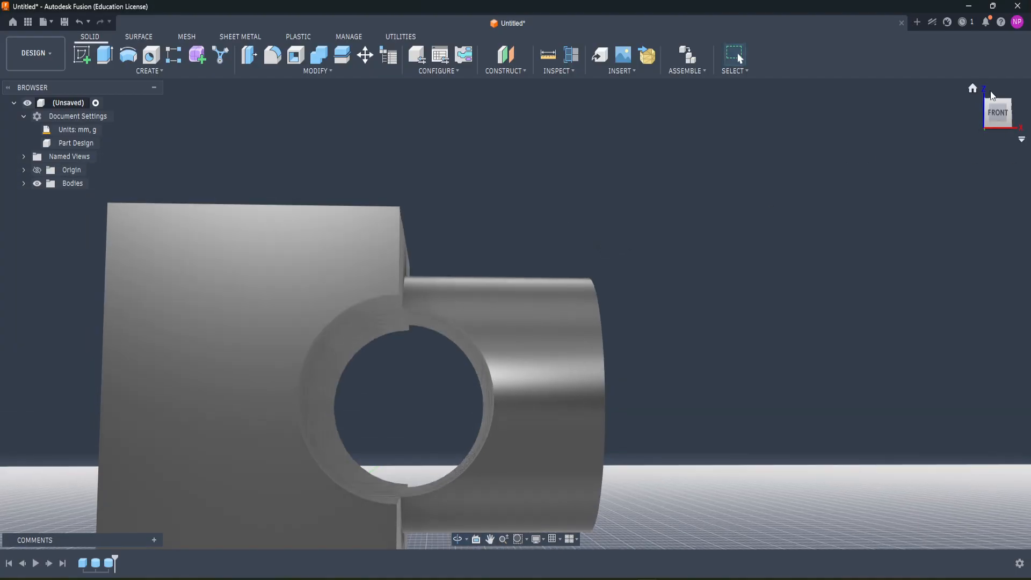
{"action": "left_click", "coordinate": [1003, 115]}
{"action": "scroll", "coordinate": [466, 312], "scroll_direction": "up", "scroll_amount": 2}
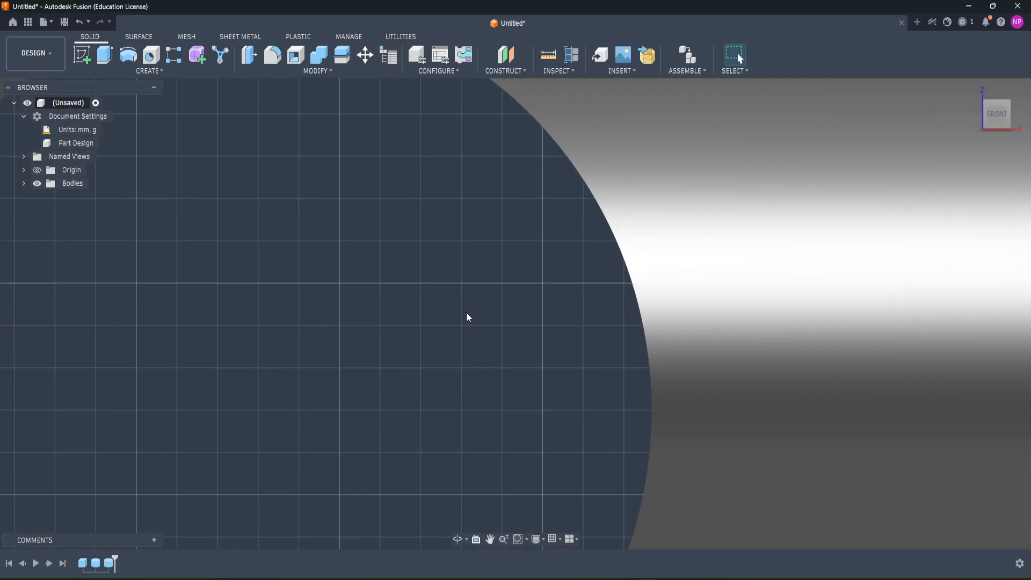
{"action": "scroll", "coordinate": [465, 314], "scroll_direction": "down", "scroll_amount": 2}
{"action": "scroll", "coordinate": [465, 317], "scroll_direction": "down", "scroll_amount": 5}
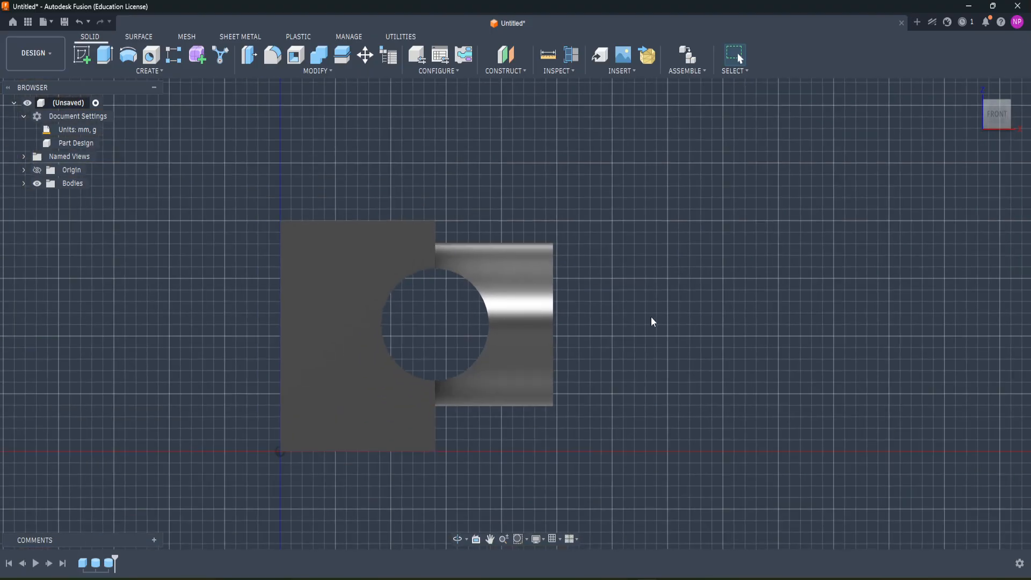
{"action": "middle_click_drag", "start_coordinate": [646, 319], "coordinate": [590, 329], "text": "shift"}
{"action": "scroll", "coordinate": [590, 330], "scroll_direction": "up", "scroll_amount": 2}
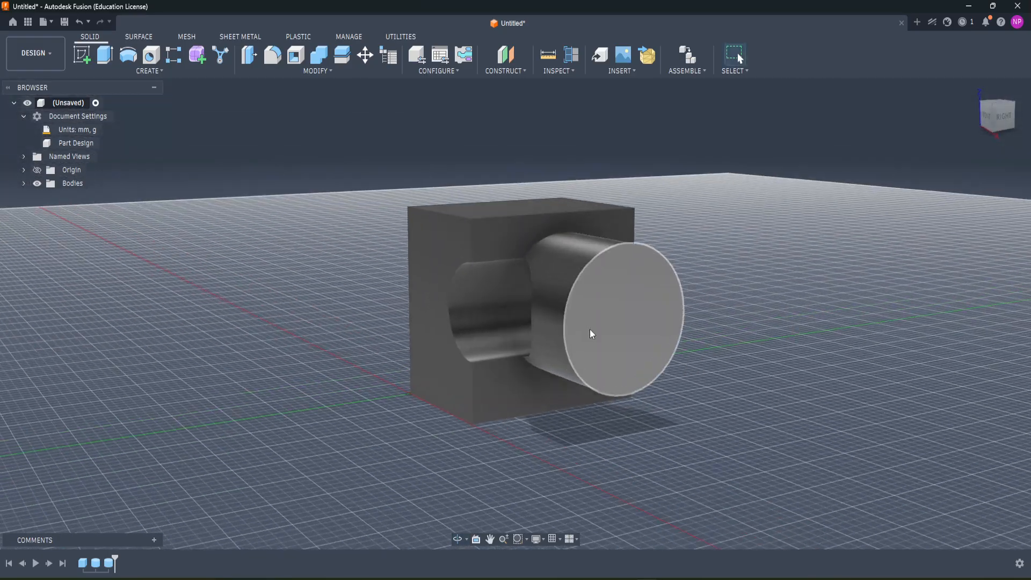
{"action": "scroll", "coordinate": [589, 328], "scroll_direction": "down", "scroll_amount": 2}
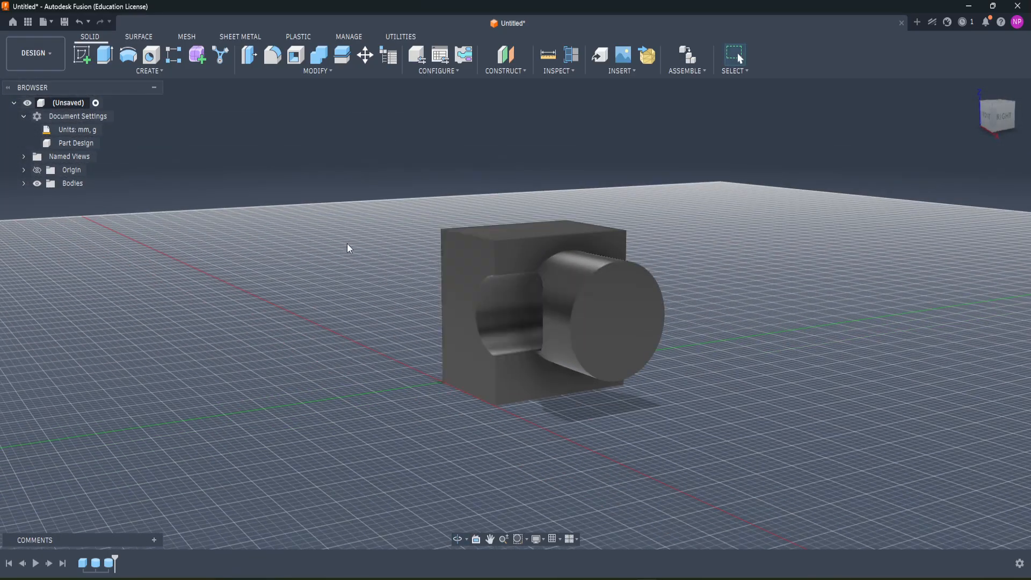
{"action": "scroll", "coordinate": [350, 192], "scroll_direction": "up", "scroll_amount": 2}
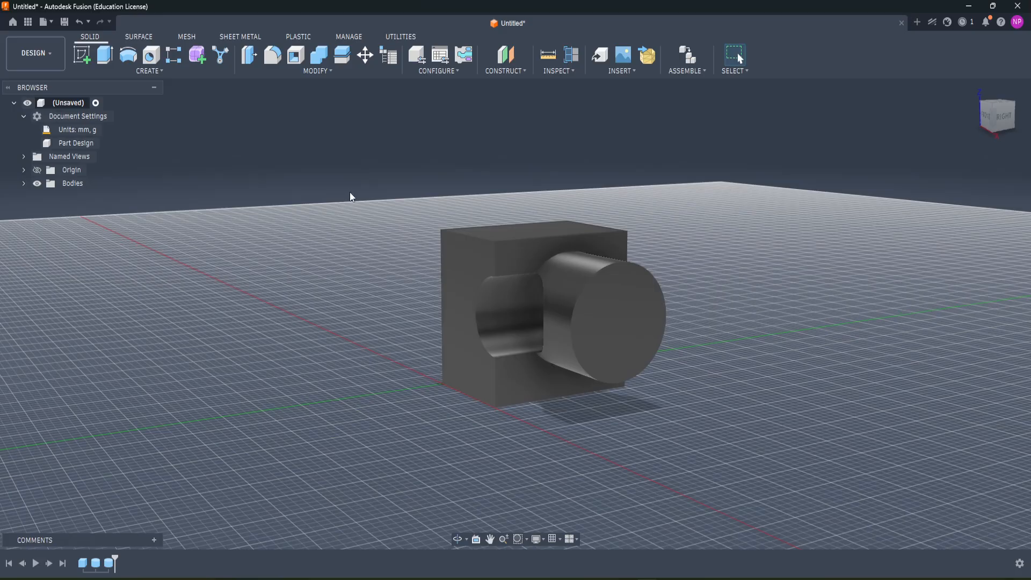
{"action": "key", "text": "ctrl+z"}
Step: Start a new sketch on the box's top face
{"action": "middle_click_drag", "start_coordinate": [369, 250], "coordinate": [241, 185], "text": "shift"}
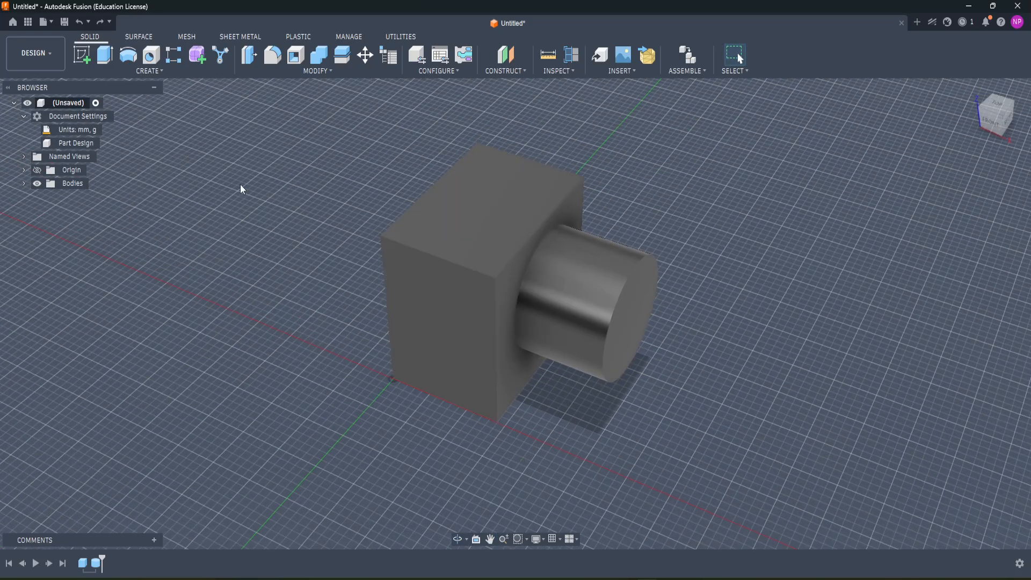
{"action": "left_click", "coordinate": [138, 74]}
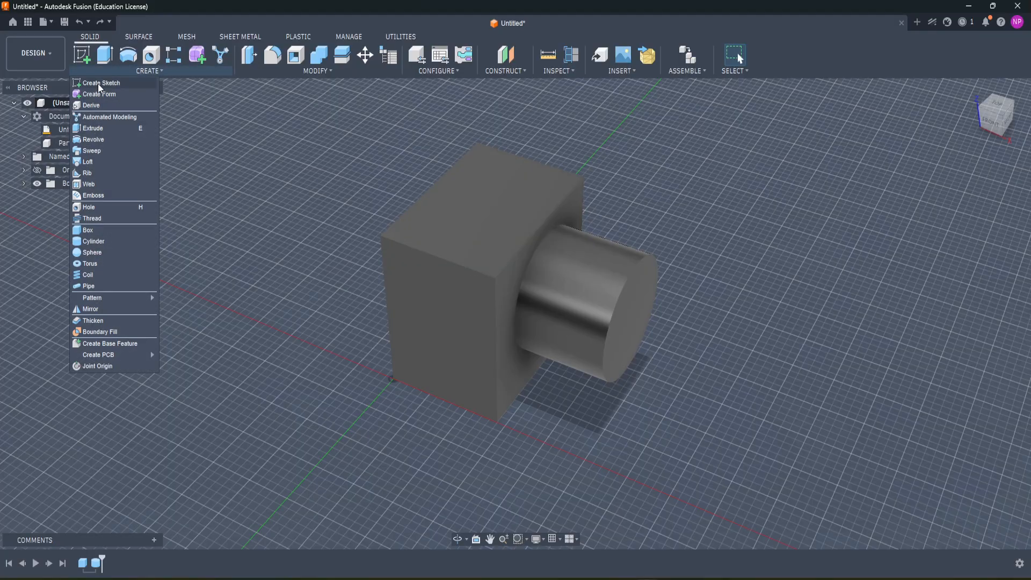
{"action": "left_click", "coordinate": [84, 55]}
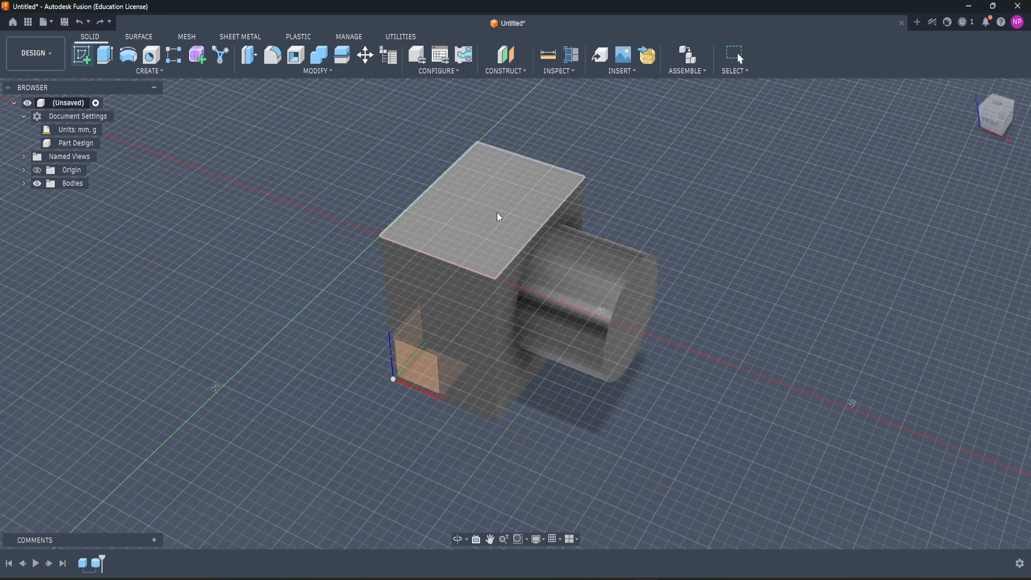
{"action": "left_click", "coordinate": [497, 214]}
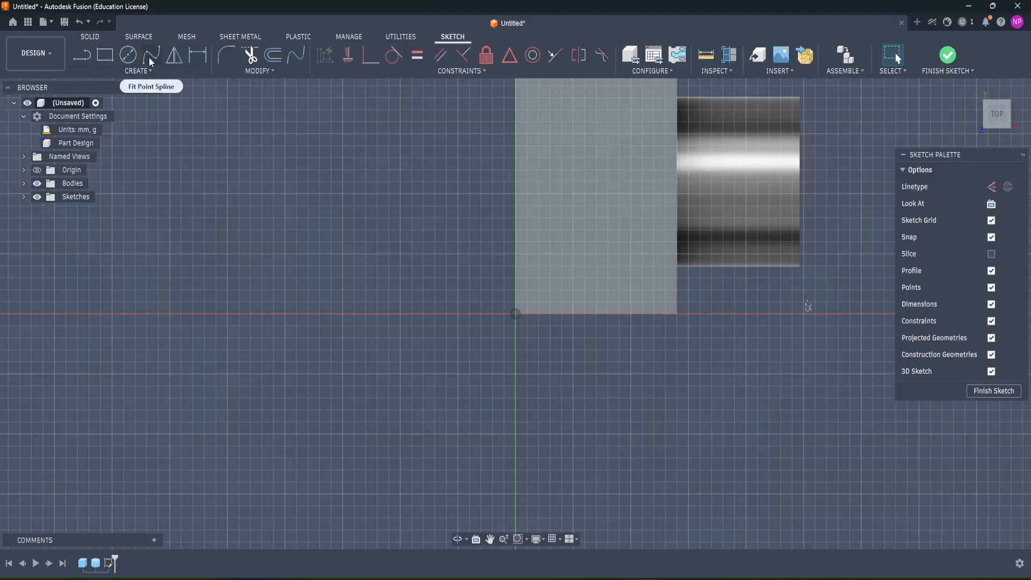
Step: Sketch a closed, wavy fit point spline from the box's top face out over the cylinder, and finish the sketch
{"action": "left_click", "coordinate": [151, 55]}
{"action": "left_click", "coordinate": [573, 134]}
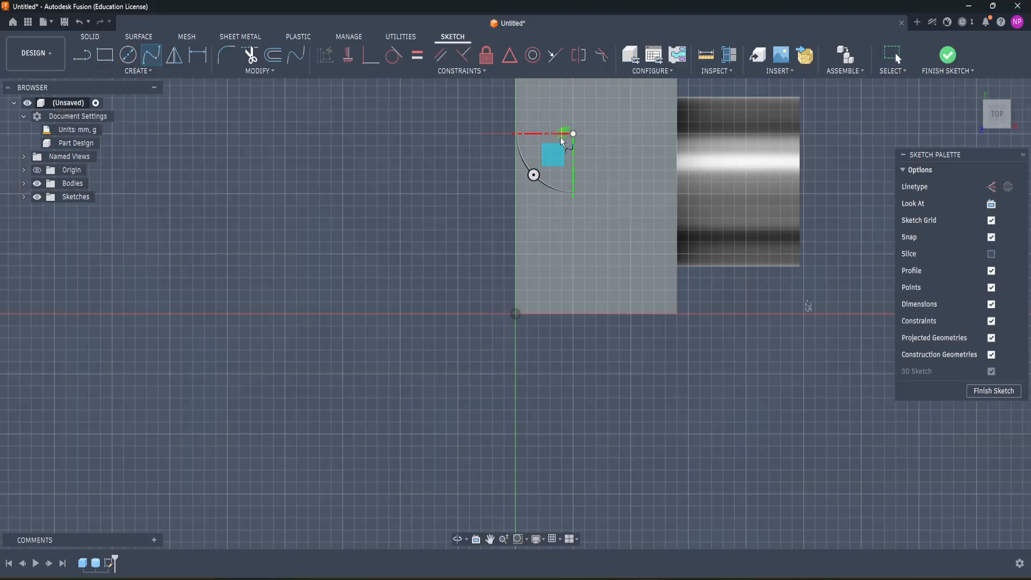
{"action": "left_click", "coordinate": [546, 149]}
{"action": "left_click", "coordinate": [557, 245]}
{"action": "left_click", "coordinate": [522, 274]}
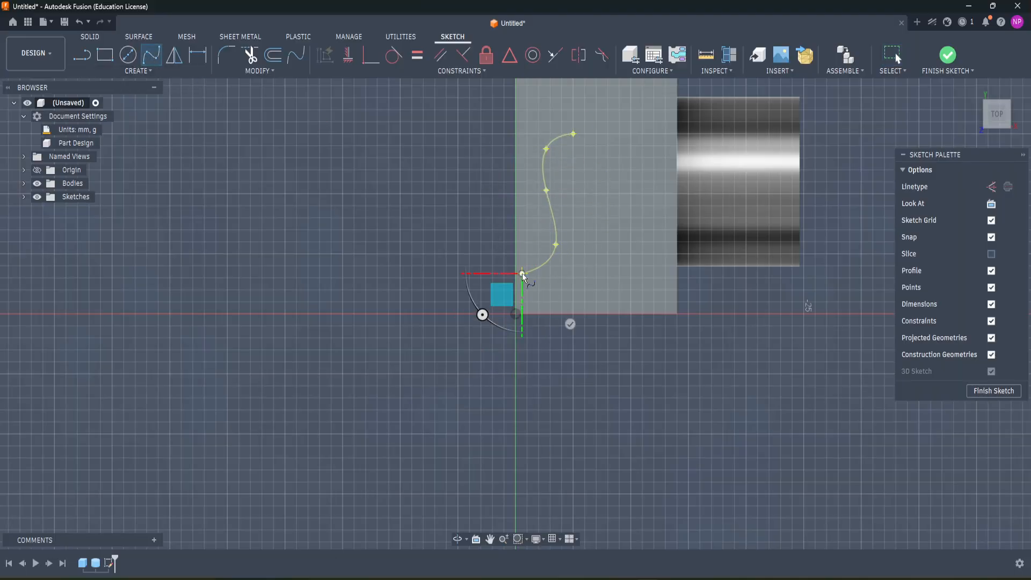
{"action": "left_click", "coordinate": [539, 289]}
{"action": "left_click", "coordinate": [573, 266]}
{"action": "left_click", "coordinate": [586, 278]}
{"action": "left_click", "coordinate": [590, 217]}
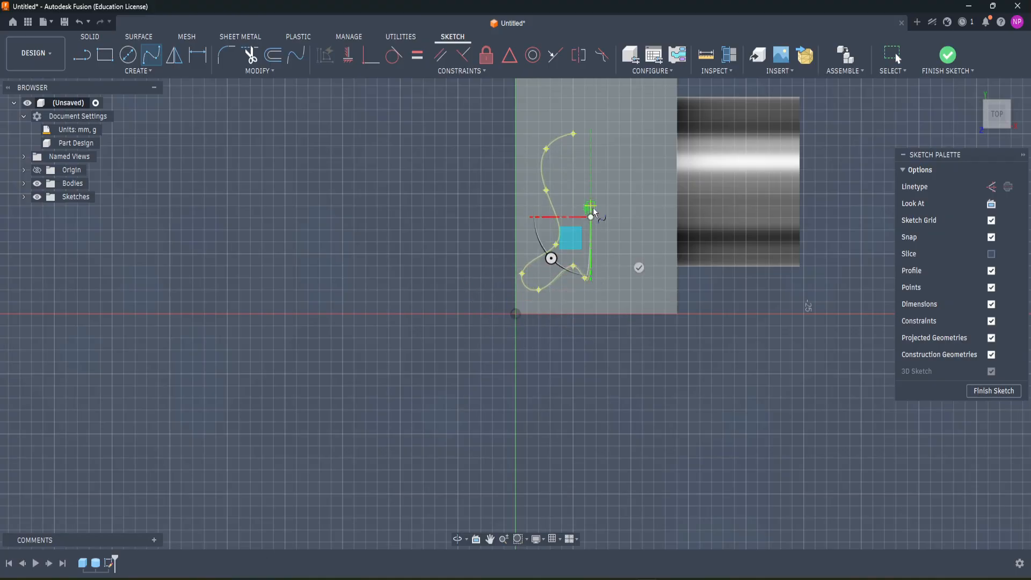
{"action": "left_click", "coordinate": [607, 205]}
{"action": "left_click", "coordinate": [631, 230]}
{"action": "left_click", "coordinate": [654, 193]}
{"action": "left_click", "coordinate": [689, 182]}
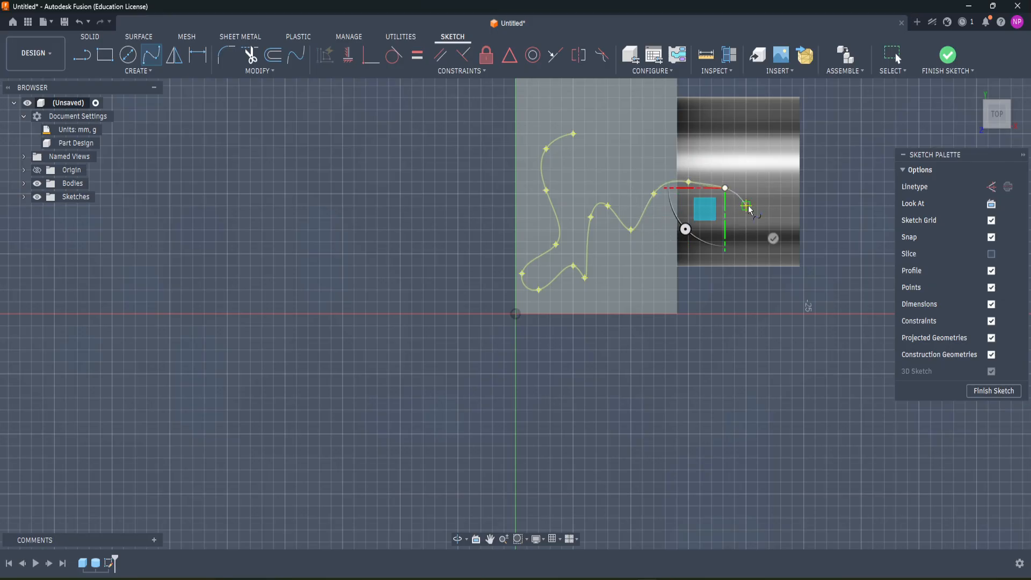
{"action": "left_click", "coordinate": [725, 187]}
{"action": "left_click", "coordinate": [758, 205]}
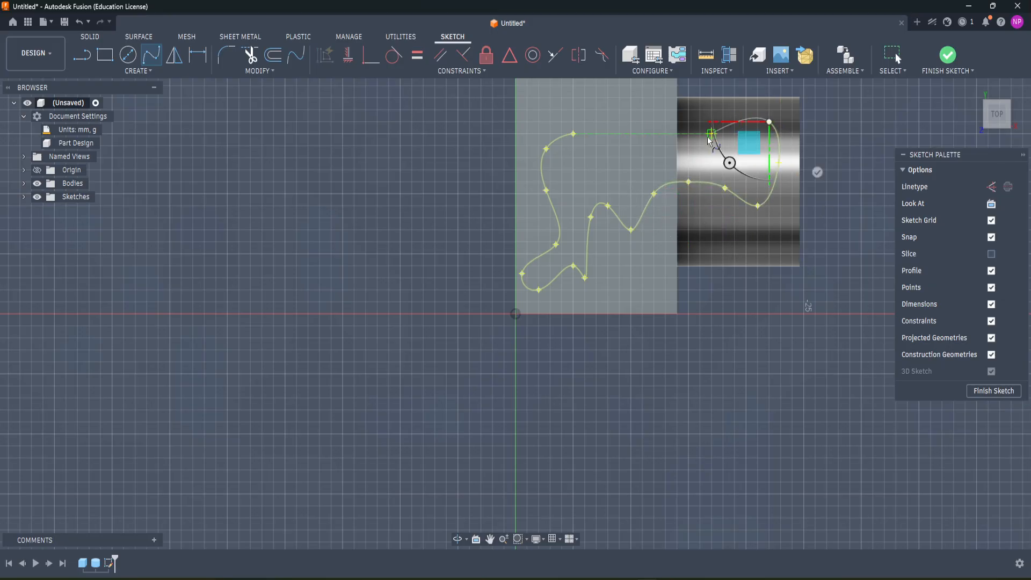
{"action": "left_click", "coordinate": [573, 134]}
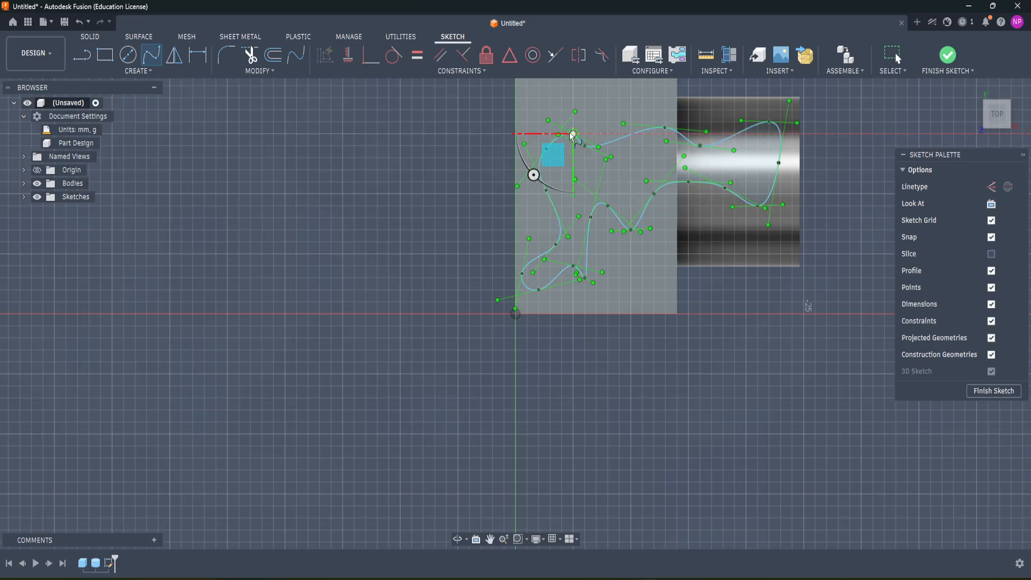
{"action": "scroll", "coordinate": [633, 304], "scroll_direction": "up", "scroll_amount": 1}
{"action": "scroll", "coordinate": [635, 274], "scroll_direction": "down", "scroll_amount": 3}
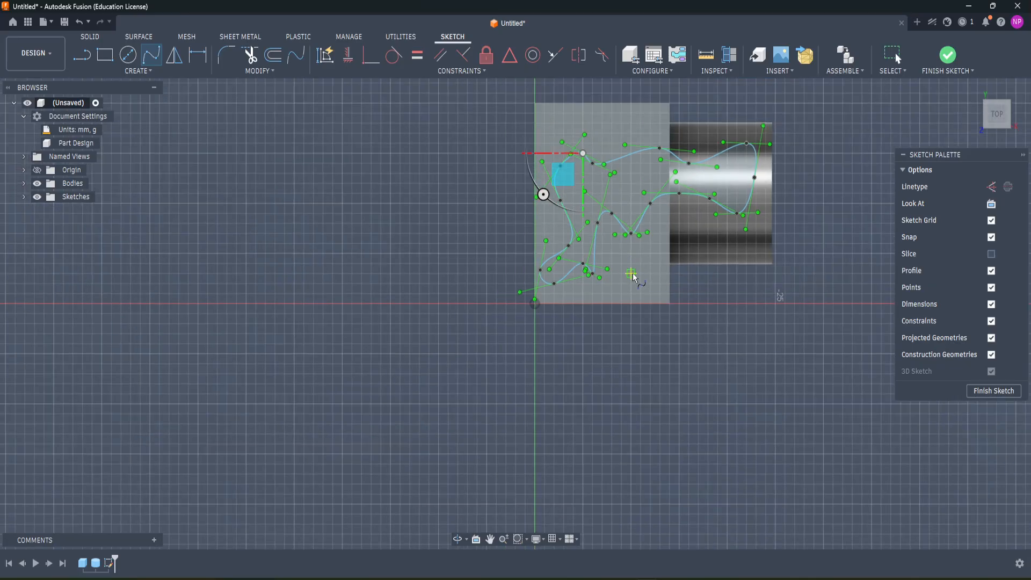
{"action": "key", "text": "Escape"}
{"action": "left_click", "coordinate": [995, 391]}
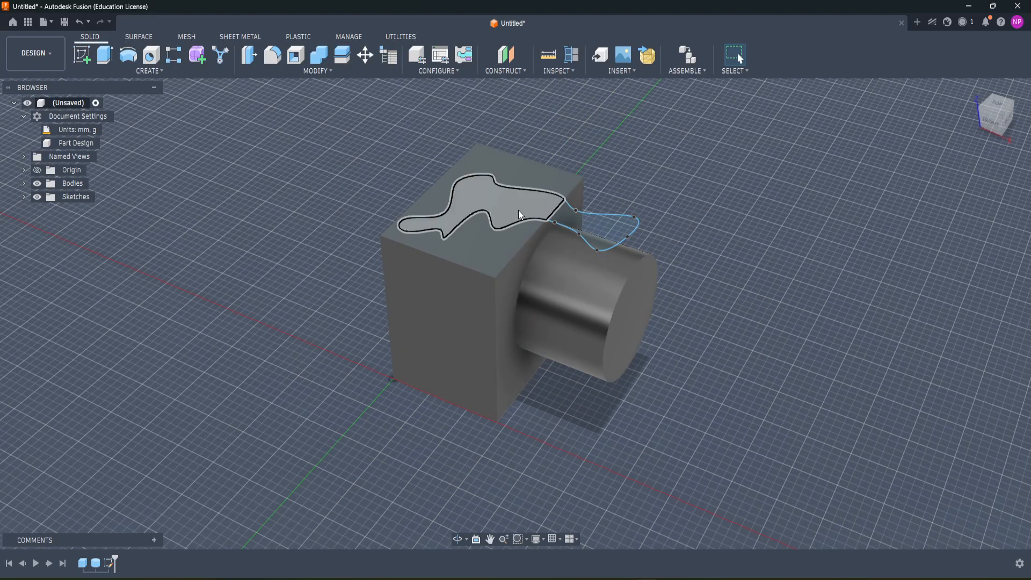
{"action": "left_click", "coordinate": [518, 213]}
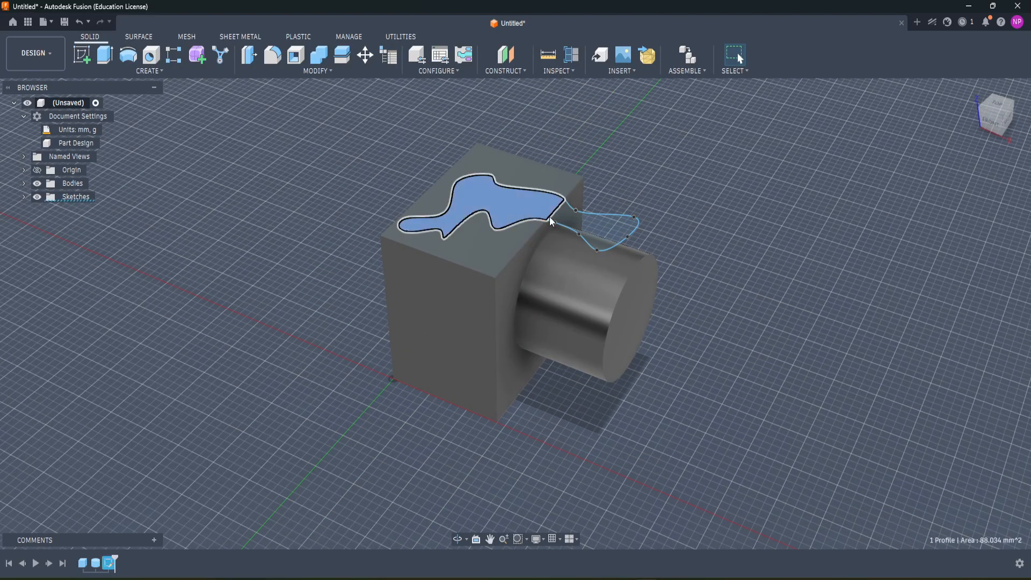
{"action": "left_click", "coordinate": [595, 228], "text": "shift"}
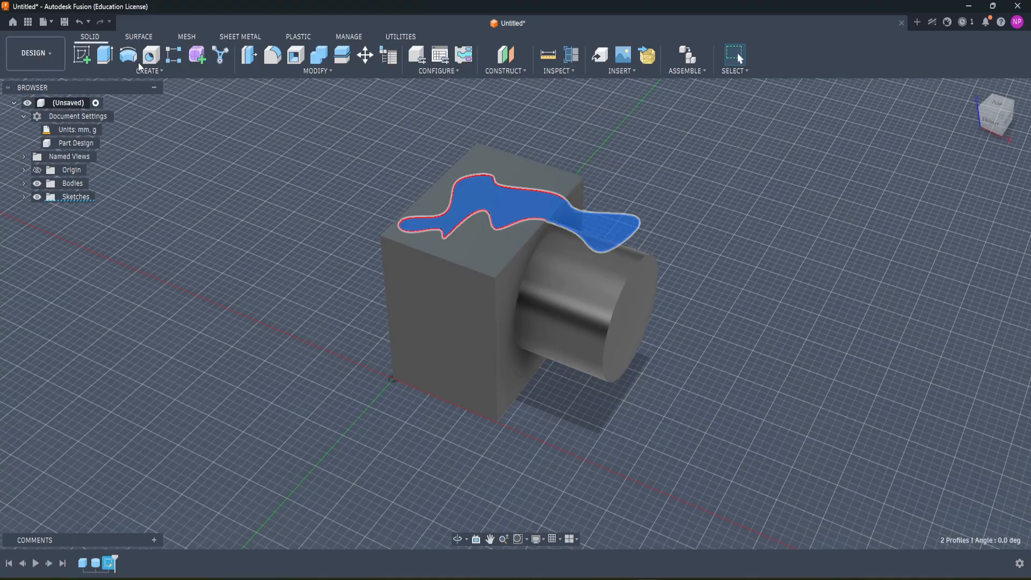
{"action": "left_click", "coordinate": [630, 193]}
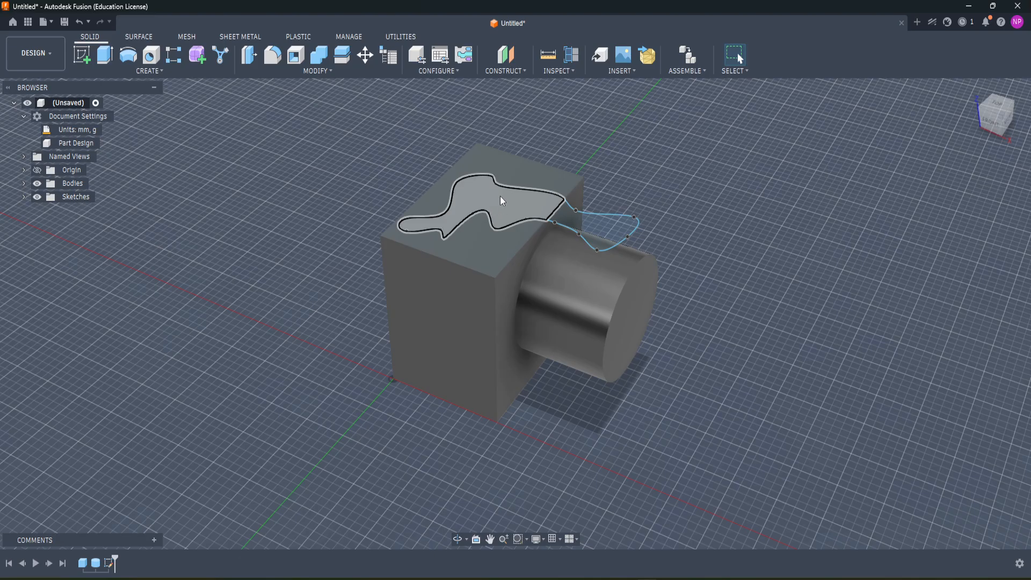
Step: Extrude both spline profiles downward about 31 mm as a cut through the box and the joined cylinder
{"action": "left_click", "coordinate": [500, 200]}
{"action": "left_click", "coordinate": [594, 225]}
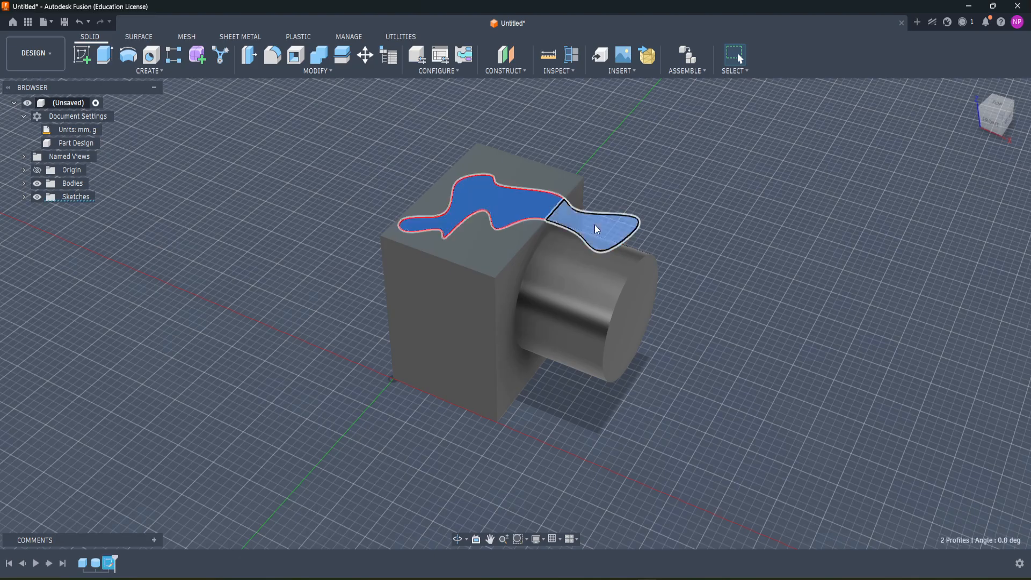
{"action": "left_click", "coordinate": [104, 56]}
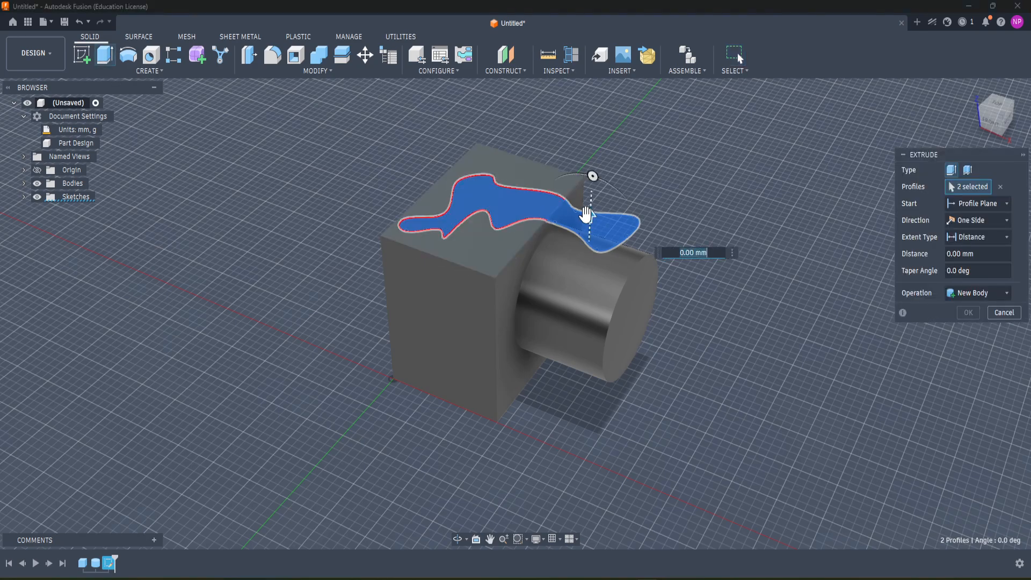
{"action": "left_click_drag", "start_coordinate": [586, 214], "coordinate": [587, 429]}
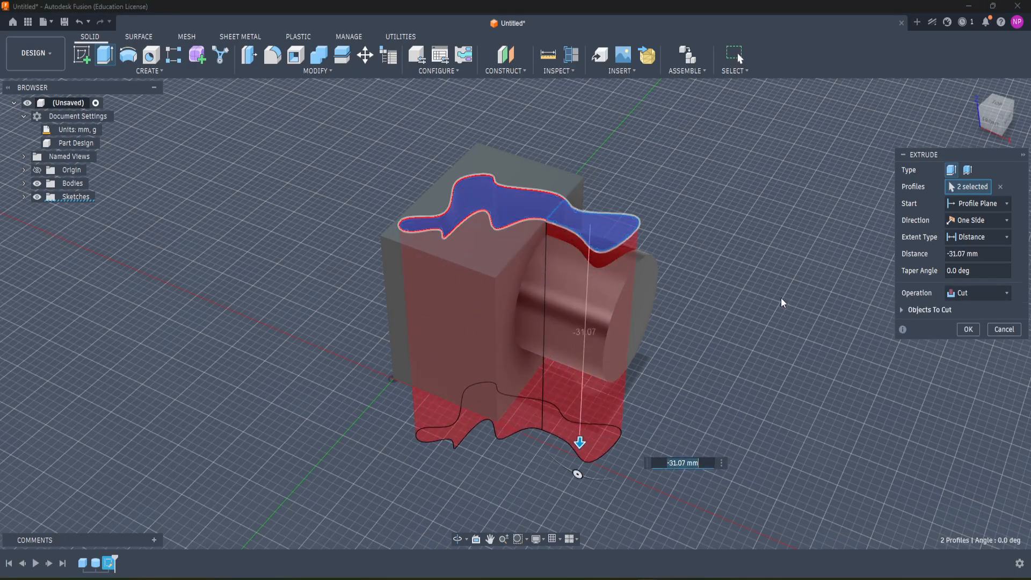
{"action": "left_click", "coordinate": [970, 329]}
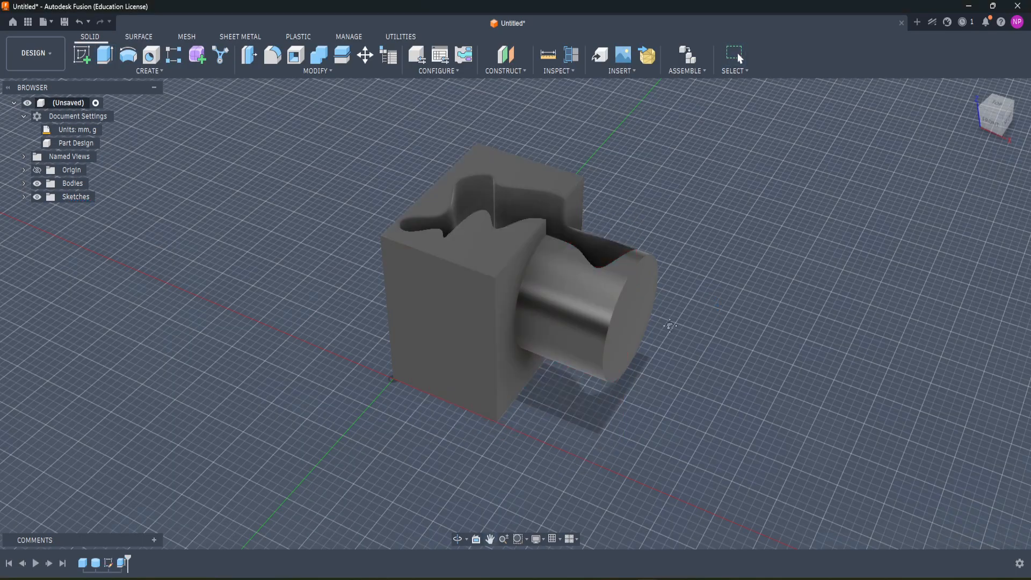
Step: Select the freeform cut's upper edges on the box and cylinder, including the short connecting edges, and try a constant 1 mm fillet
{"action": "mouse_move", "coordinate": [661, 352]}
{"action": "middle_mouse_down", "text": "shift"}
{"action": "mouse_move", "coordinate": [618, 376]}
{"action": "mouse_move", "coordinate": [602, 368]}
{"action": "mouse_move", "coordinate": [672, 360]}
{"action": "middle_mouse_up", "text": "shift"}
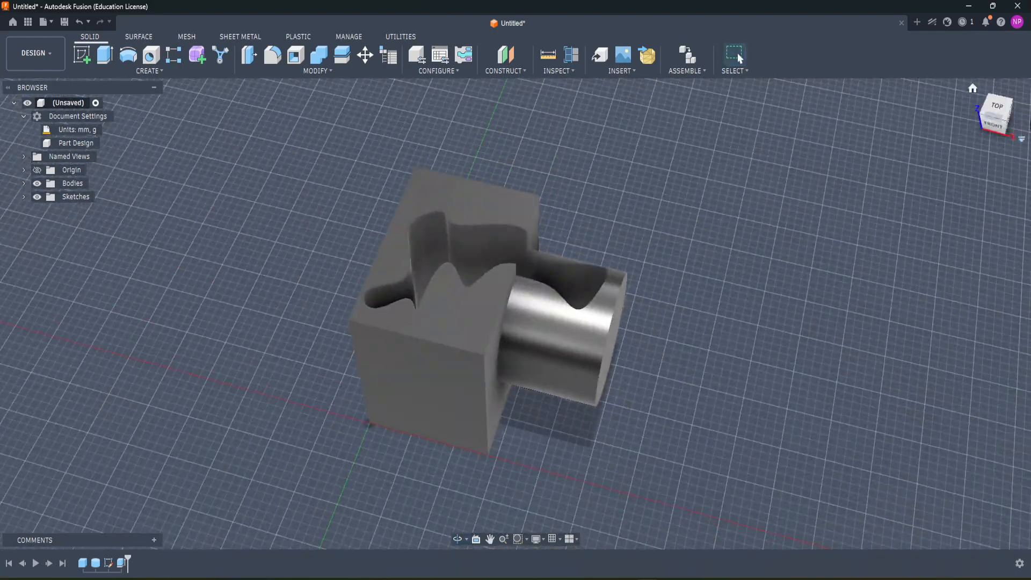
{"action": "left_click", "coordinate": [994, 109]}
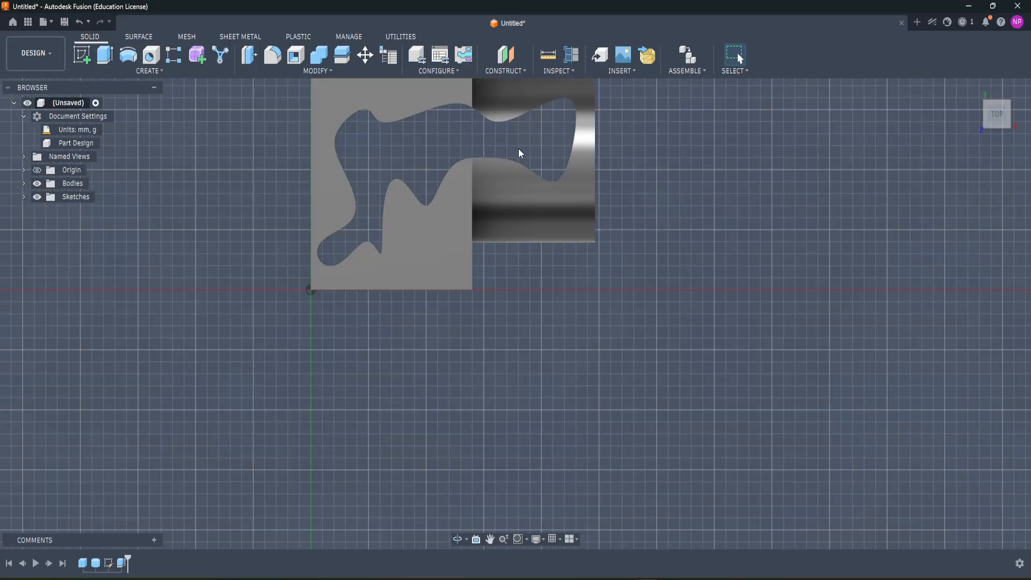
{"action": "mouse_move", "coordinate": [517, 148]}
{"action": "middle_mouse_down", "text": "shift"}
{"action": "mouse_move", "coordinate": [547, 191]}
{"action": "mouse_move", "coordinate": [536, 169]}
{"action": "mouse_move", "coordinate": [530, 382]}
{"action": "mouse_move", "coordinate": [528, 340]}
{"action": "mouse_move", "coordinate": [560, 328]}
{"action": "mouse_move", "coordinate": [484, 346]}
{"action": "mouse_move", "coordinate": [501, 330]}
{"action": "mouse_move", "coordinate": [548, 413]}
{"action": "mouse_move", "coordinate": [558, 411]}
{"action": "mouse_move", "coordinate": [553, 398]}
{"action": "mouse_move", "coordinate": [457, 402]}
{"action": "mouse_move", "coordinate": [586, 408]}
{"action": "middle_mouse_up", "text": "shift"}
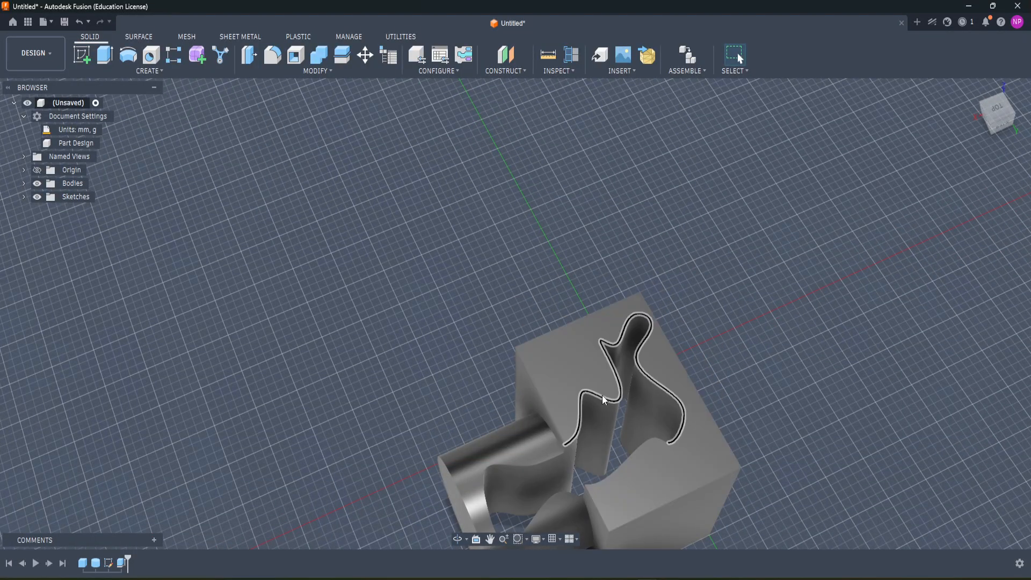
{"action": "left_click", "coordinate": [276, 62]}
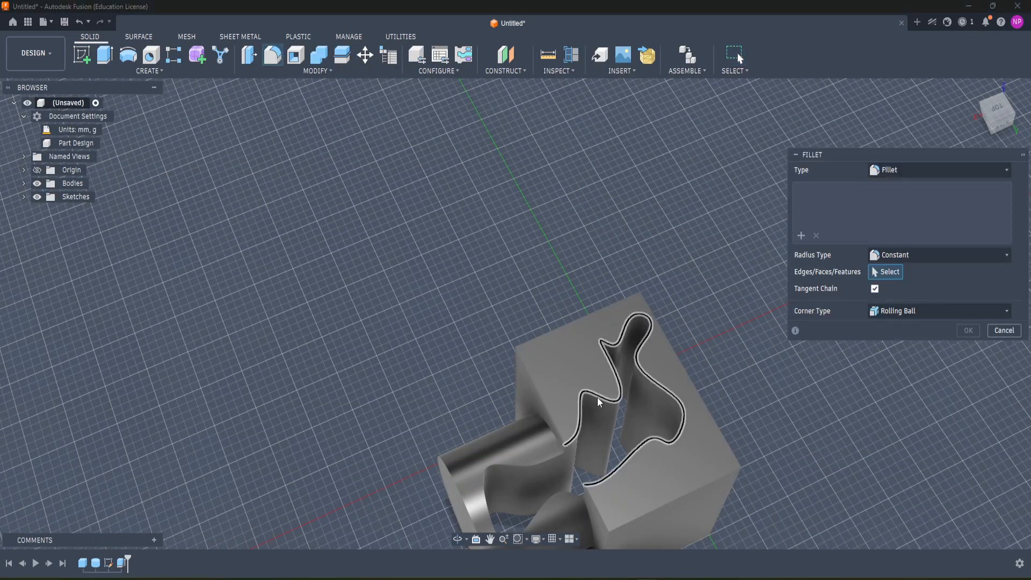
{"action": "left_click", "coordinate": [613, 398]}
{"action": "left_click", "coordinate": [543, 466]}
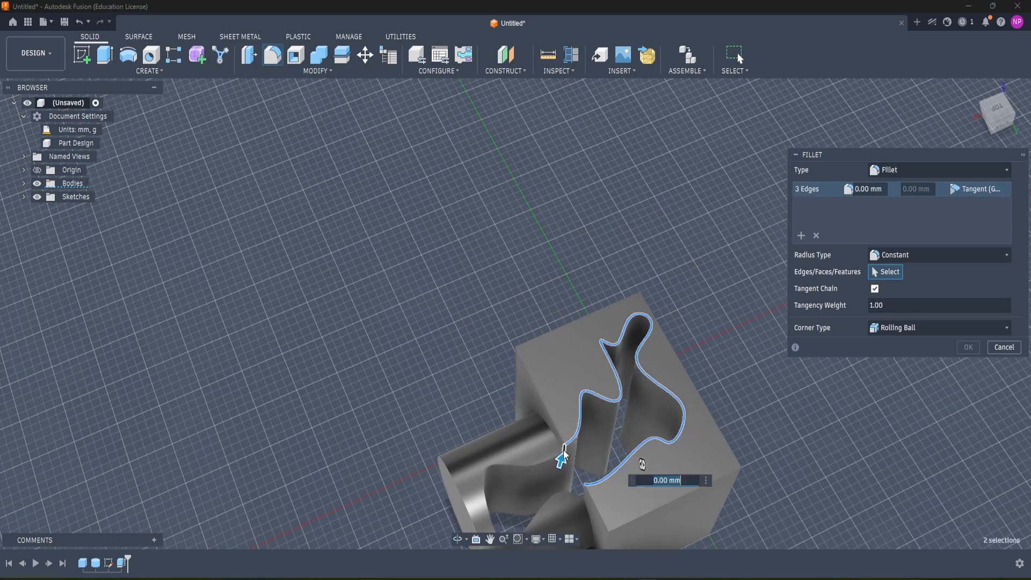
{"action": "left_click", "coordinate": [579, 492]}
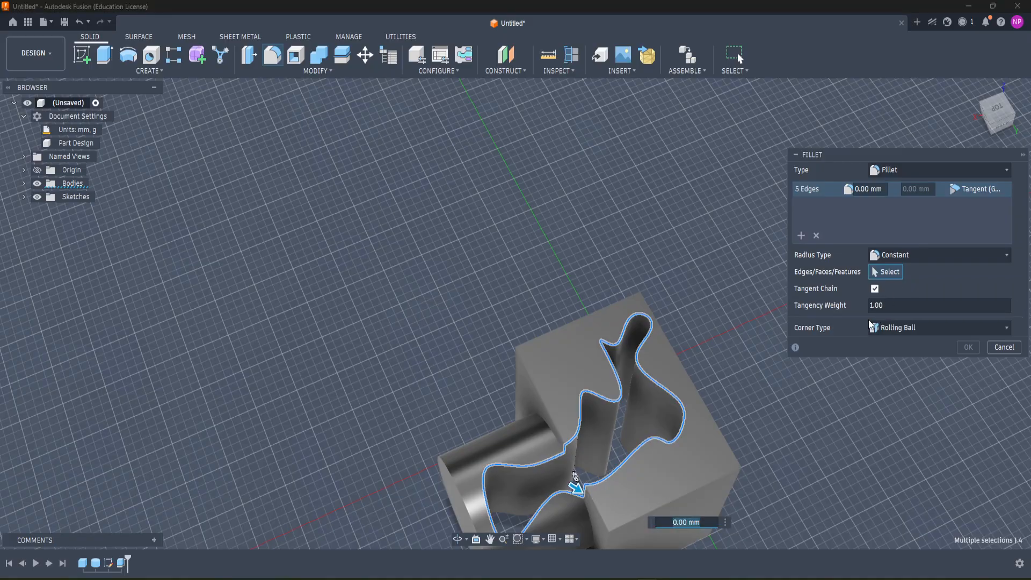
{"action": "scroll", "coordinate": [819, 411], "scroll_direction": "down", "scroll_amount": 2}
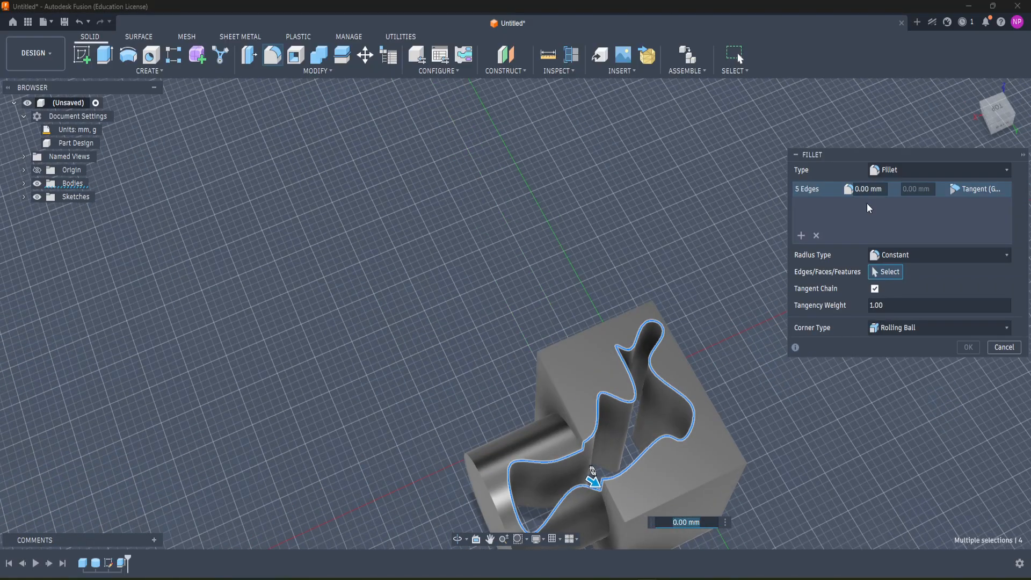
{"action": "left_click", "coordinate": [870, 189]}
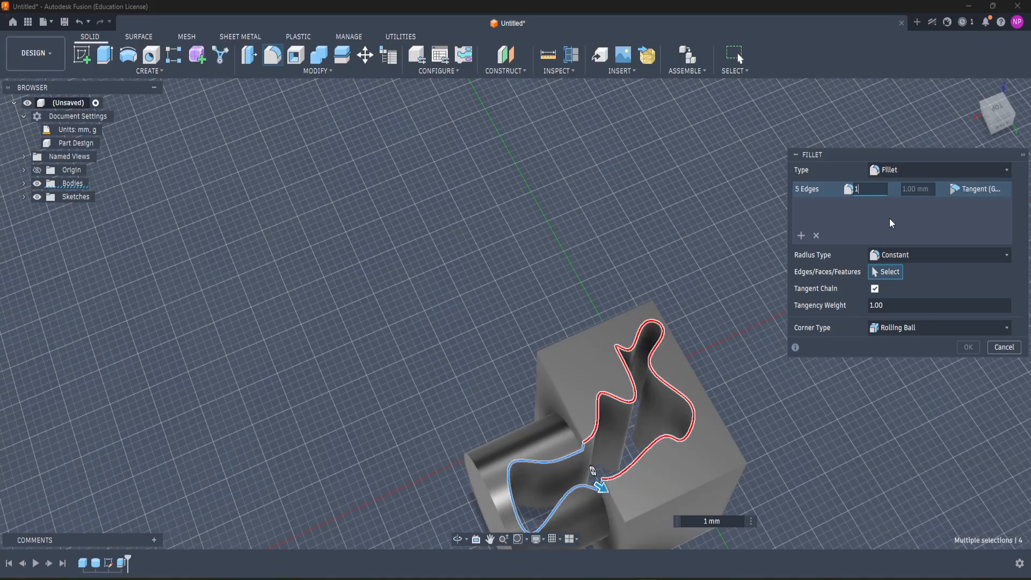
{"action": "left_click", "coordinate": [880, 192]}
Step: Fillet the selected upper edges of the freeform cut with a radius of about 0.5 mm
{"action": "middle_click_drag", "start_coordinate": [700, 410], "coordinate": [773, 389], "text": "shift"}
{"action": "scroll", "coordinate": [663, 264], "scroll_direction": "up", "scroll_amount": 3}
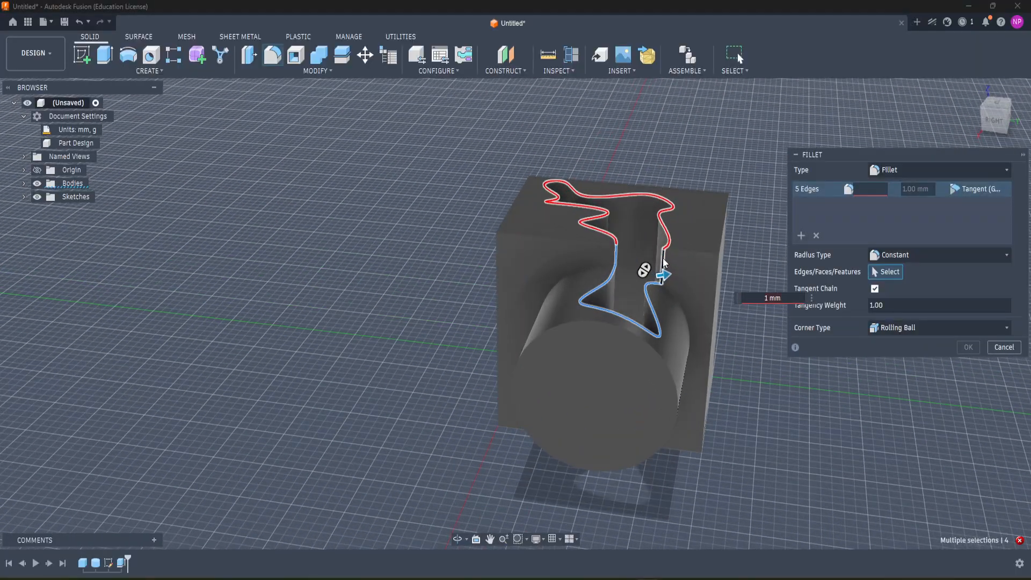
{"action": "scroll", "coordinate": [663, 263], "scroll_direction": "up", "scroll_amount": 5}
{"action": "mouse_move", "coordinate": [672, 280]}
{"action": "left_mouse_down"}
{"action": "mouse_move", "coordinate": [680, 283]}
{"action": "mouse_move", "coordinate": [655, 278]}
{"action": "mouse_move", "coordinate": [672, 290]}
{"action": "left_mouse_up"}
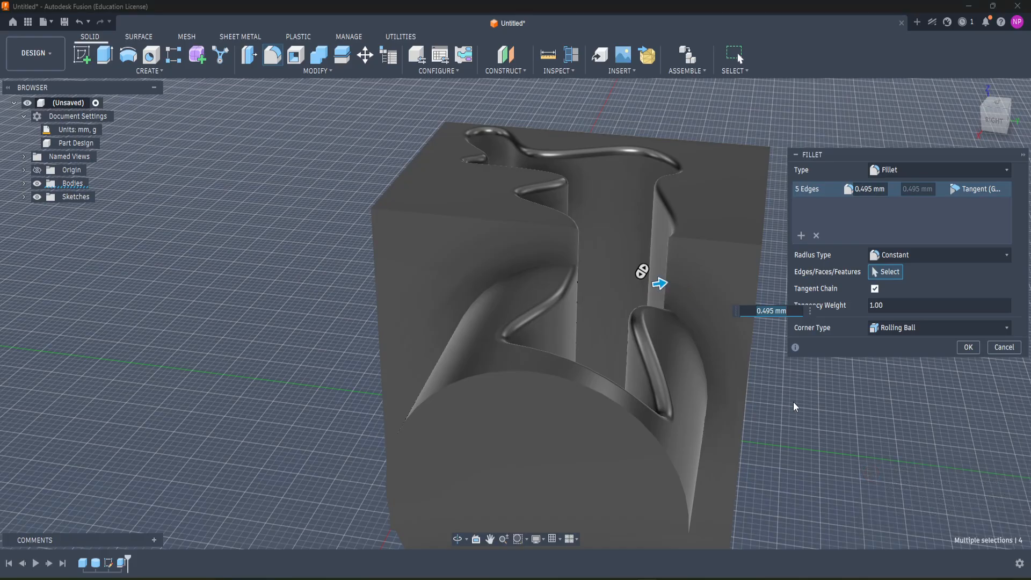
{"action": "middle_click_drag", "start_coordinate": [794, 402], "coordinate": [724, 400], "text": "shift"}
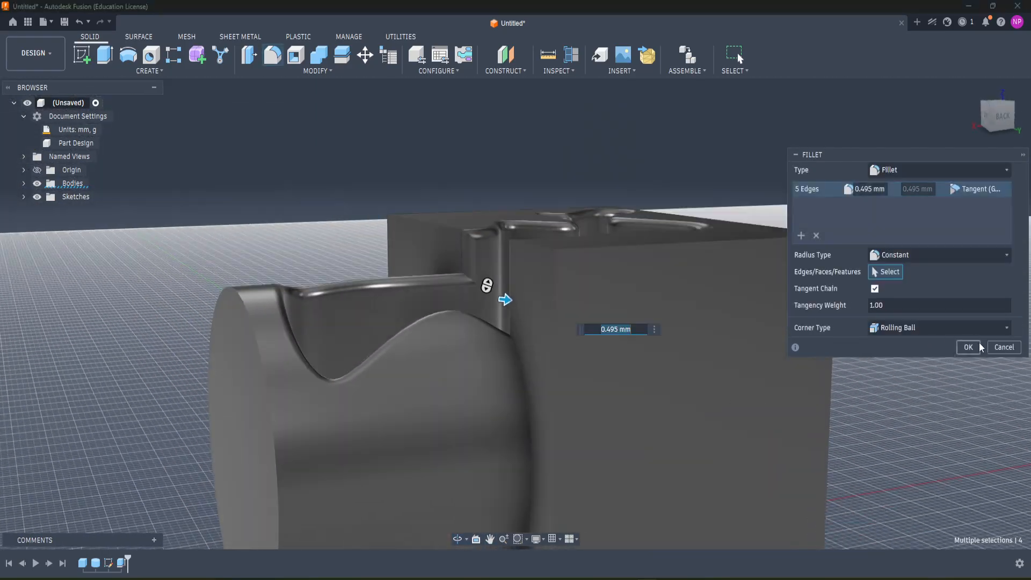
{"action": "left_click", "coordinate": [967, 353]}
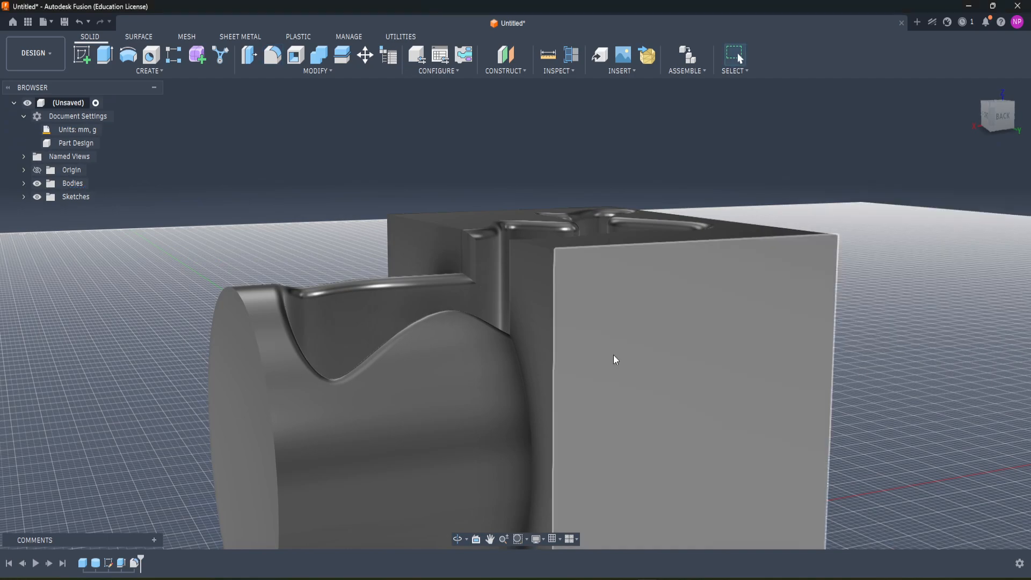
{"action": "mouse_move", "coordinate": [485, 386]}
{"action": "middle_mouse_down", "text": "shift"}
{"action": "mouse_move", "coordinate": [490, 368]}
{"action": "mouse_move", "coordinate": [525, 403]}
{"action": "mouse_move", "coordinate": [346, 359]}
{"action": "mouse_move", "coordinate": [398, 420]}
{"action": "mouse_move", "coordinate": [523, 363]}
{"action": "middle_mouse_up", "text": "shift"}
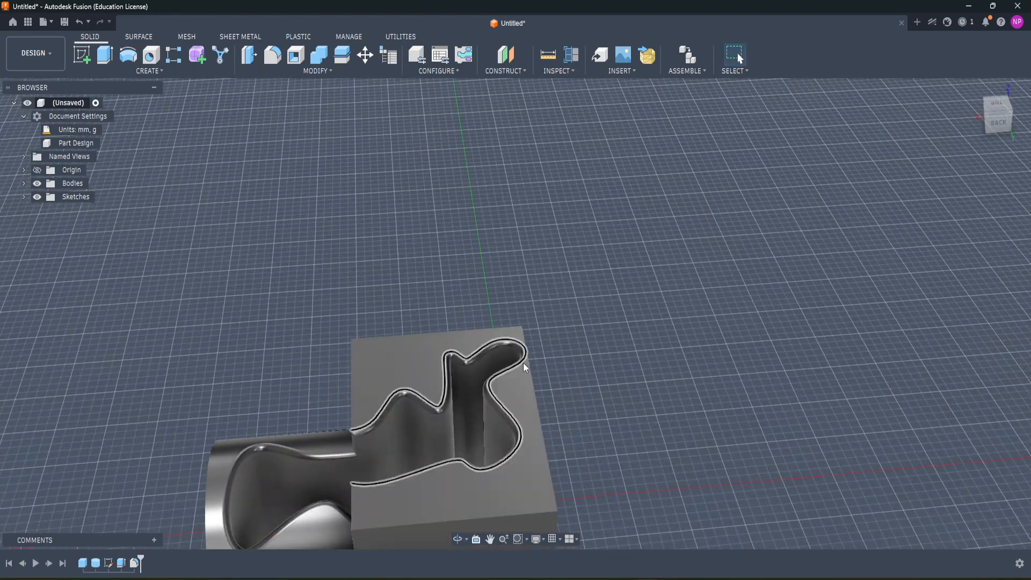